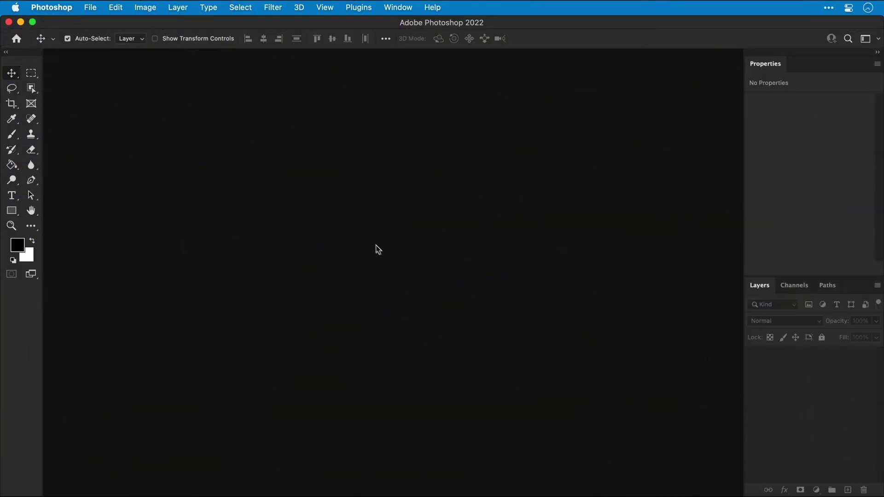
Step: Create a 3840 × 2160 px 16-bit document and fill its background black with the Paint Bucket
click(94, 8)
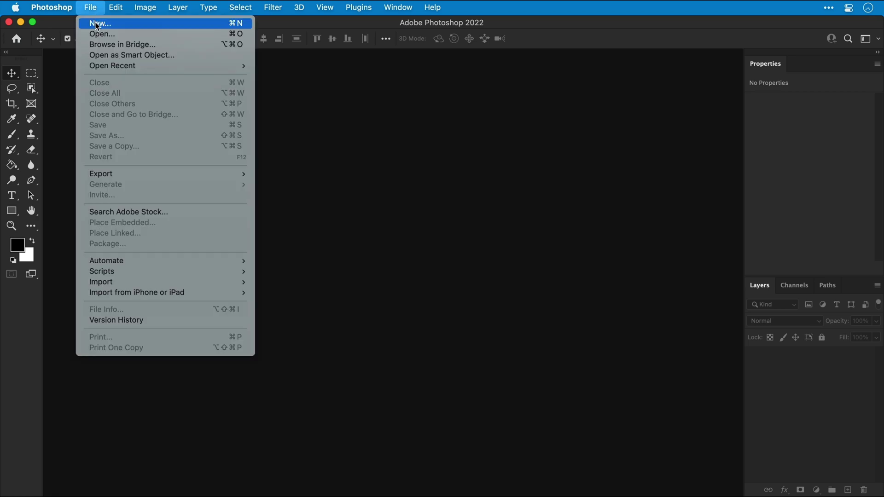
click(98, 26)
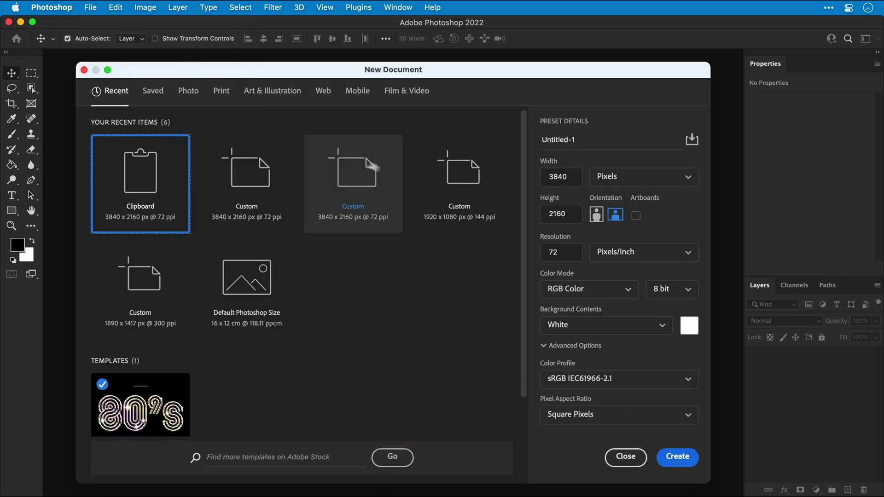
click(667, 290)
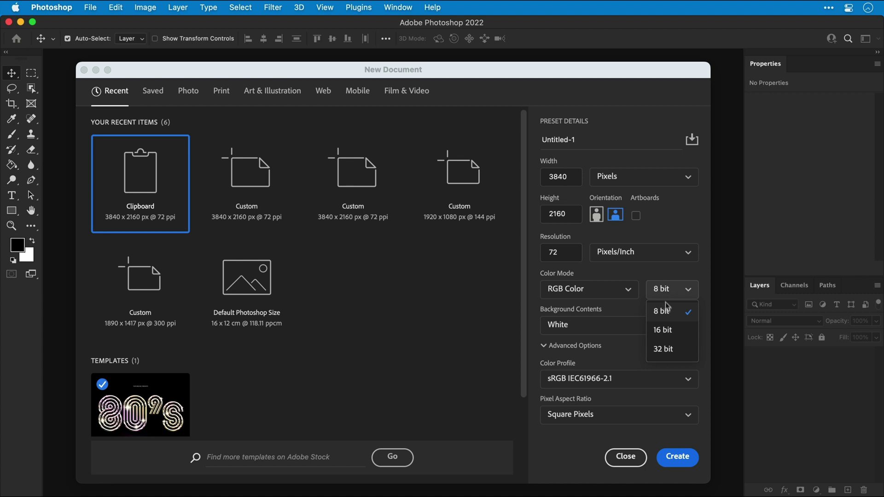
click(664, 330)
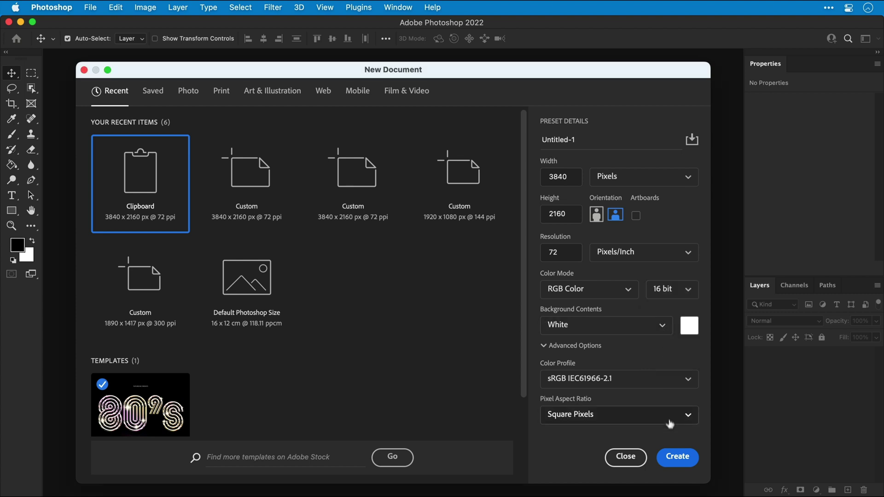
click(676, 457)
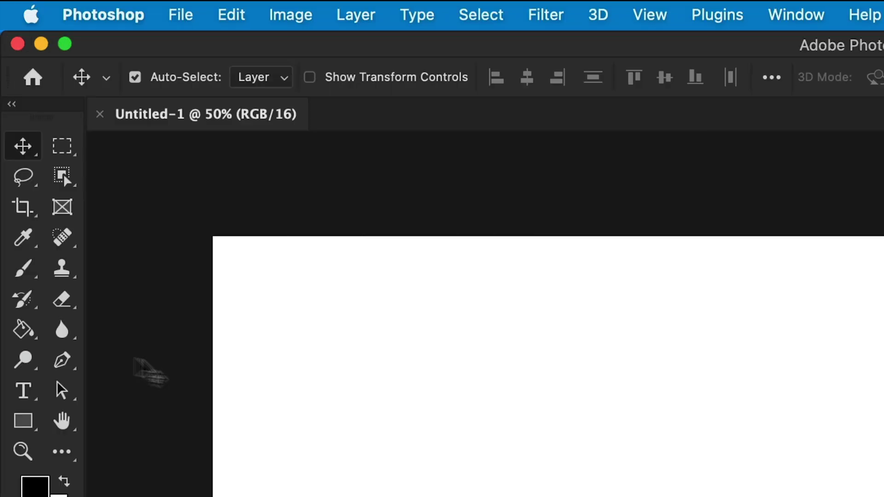
click(18, 165)
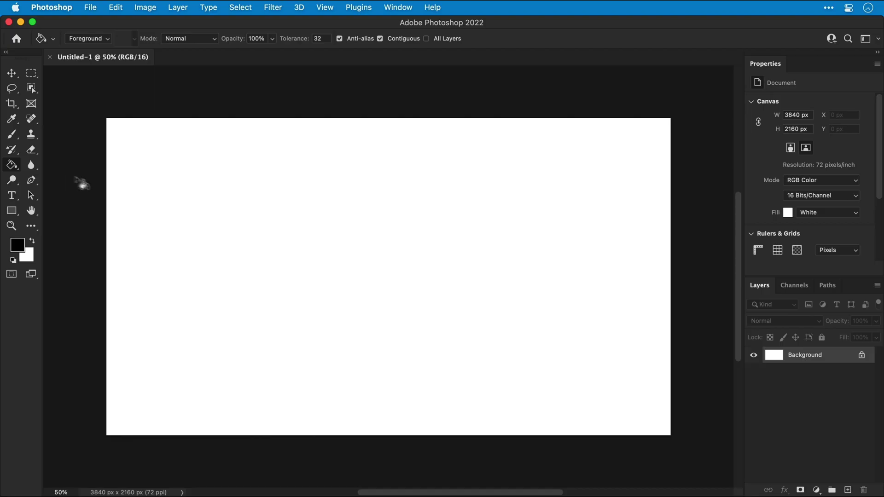
click(331, 401)
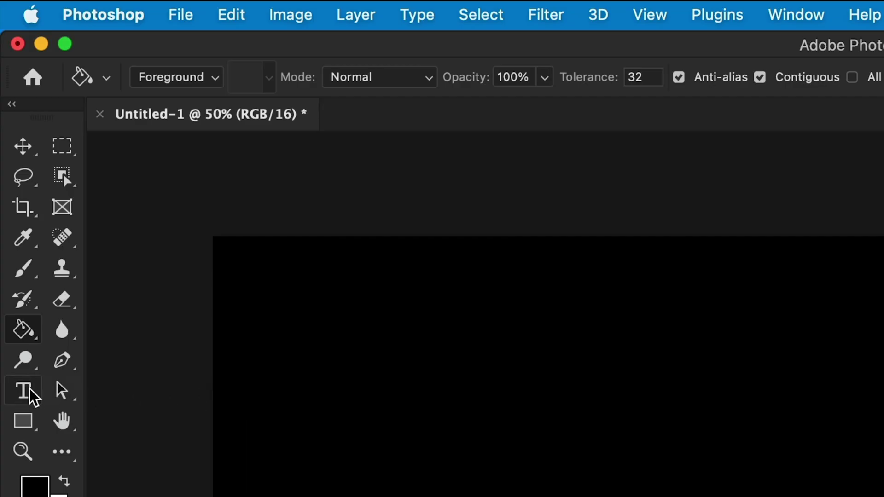
Step: Type NEON at 1296 pt in Korolev Compressed Bold, centre-aligned, and drag it to the canvas middle
click(13, 195)
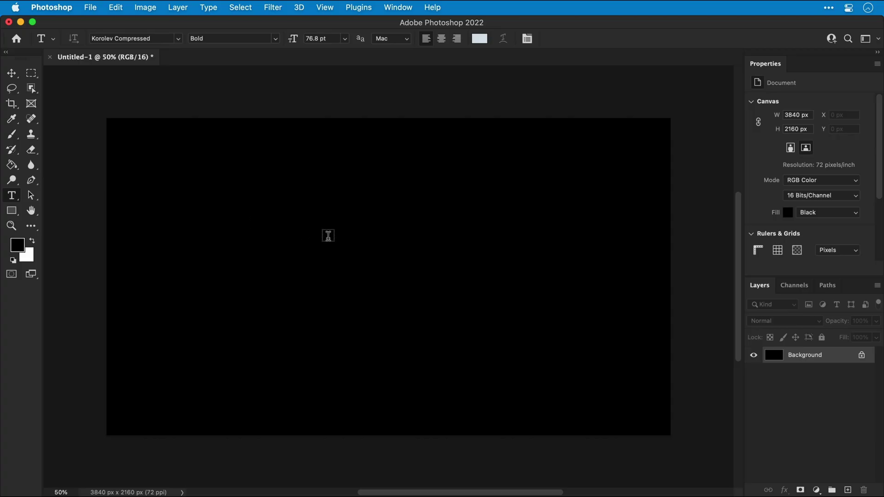
click(329, 236)
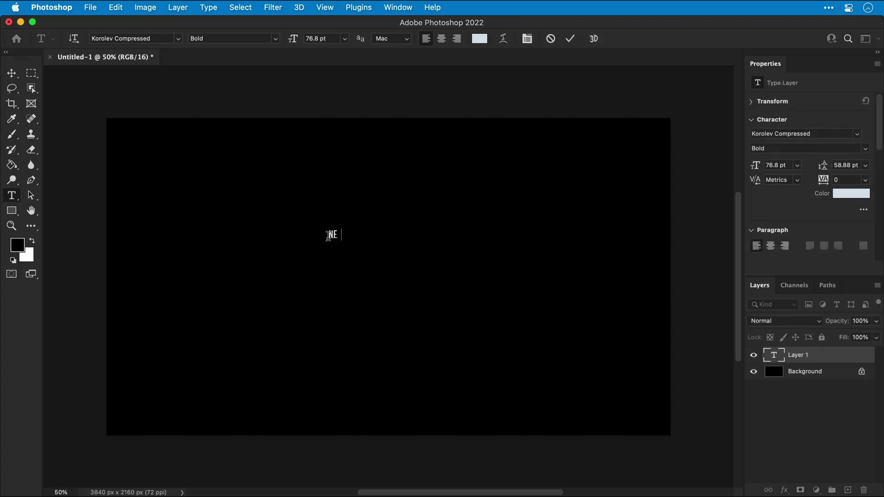
key(super+a)
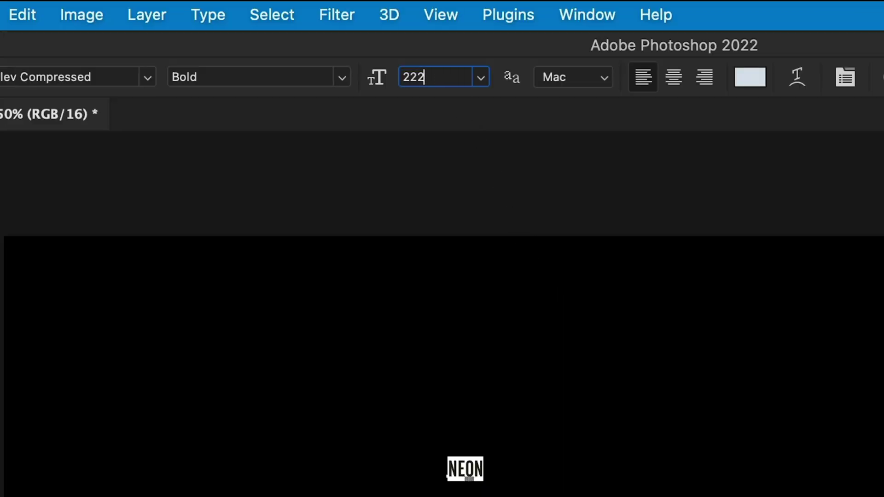
key(Return)
drag(376, 76, 581, 85)
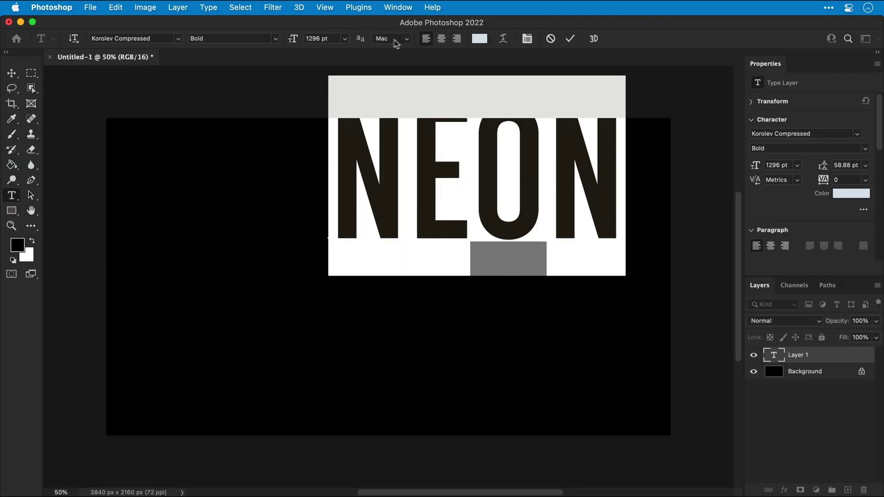
click(442, 39)
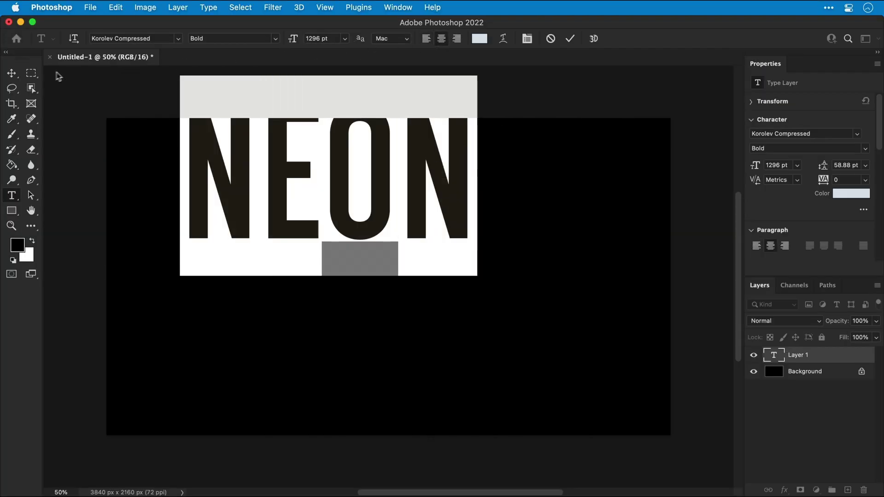
click(14, 74)
drag(286, 175, 348, 276)
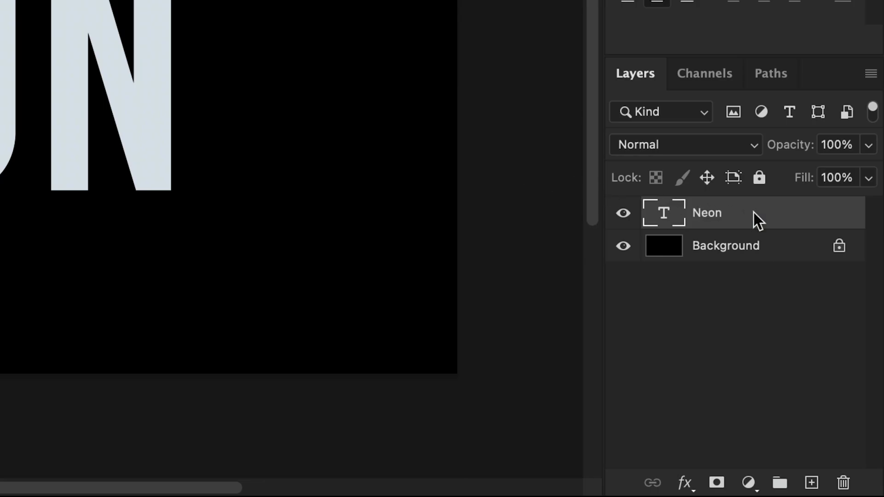
Step: Give the Neon layer a magenta Outer Glow in Screen mode, 100% opacity, size 185 px
right_click(753, 212)
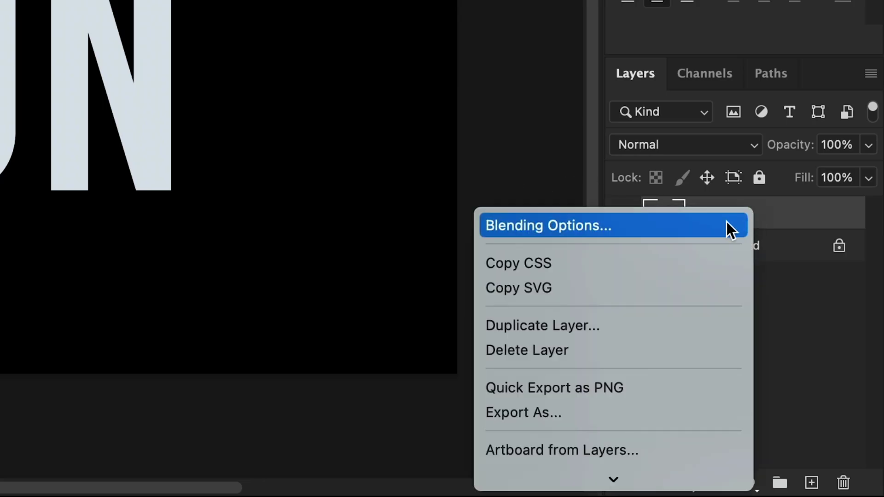
click(727, 222)
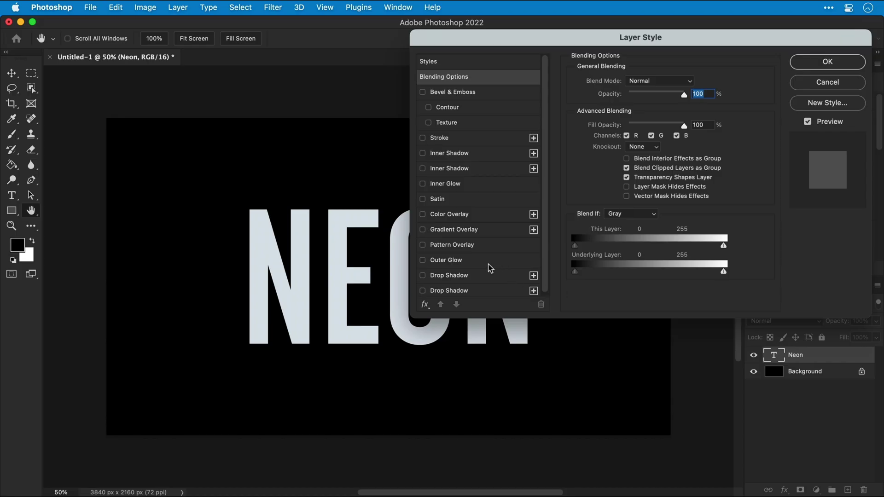
click(460, 260)
click(628, 81)
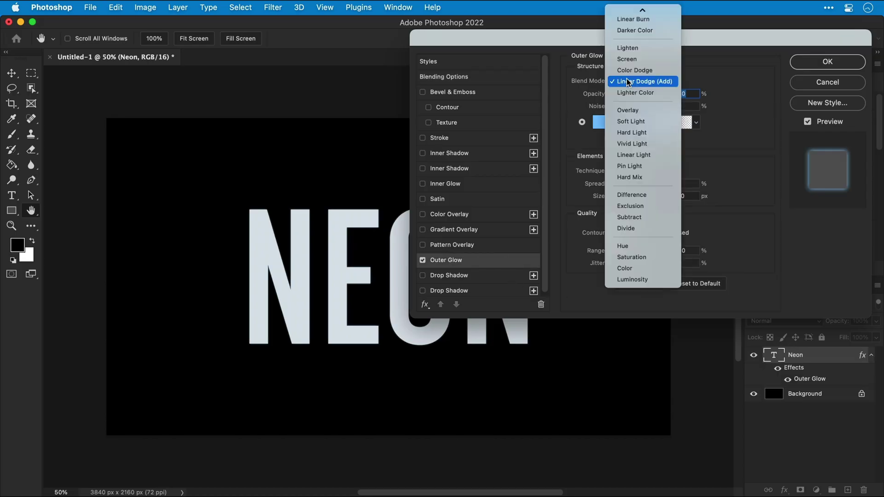
click(627, 59)
drag(640, 94, 670, 94)
click(599, 122)
click(579, 266)
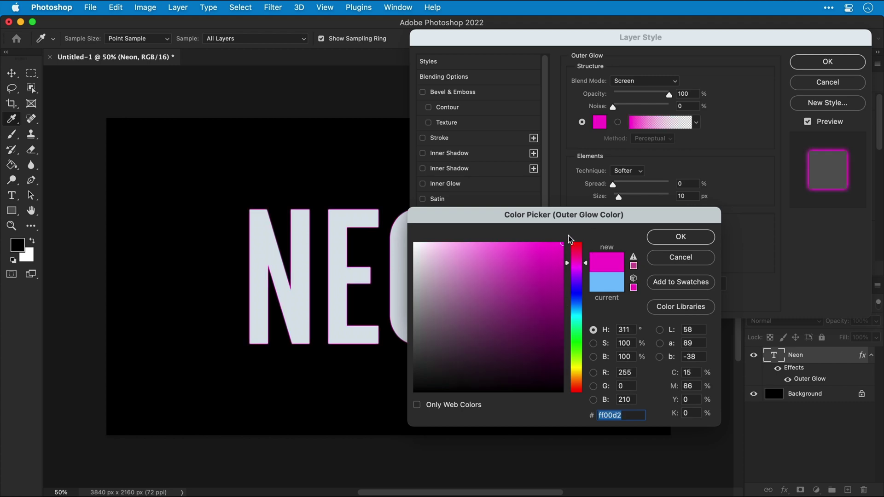
key(Return)
drag(619, 197, 657, 198)
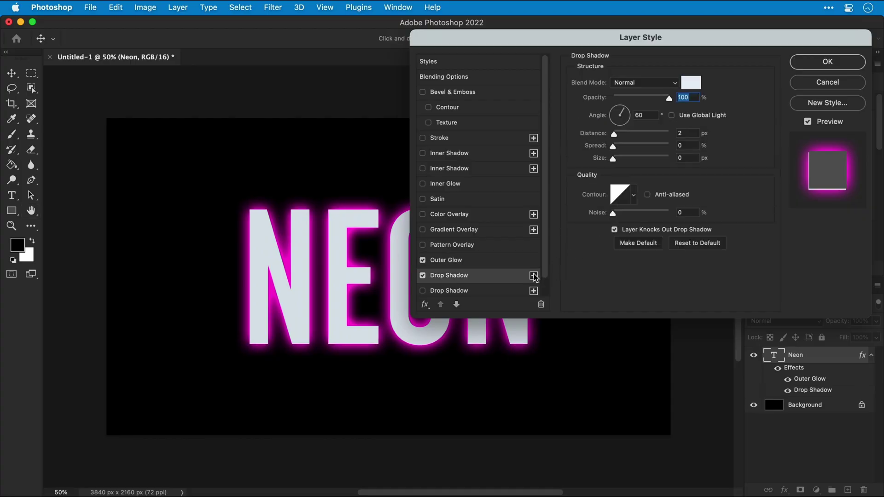
Step: Add extra Drop Shadow effects and colour one of them pink-red e91e63
click(534, 276)
click(534, 275)
click(534, 276)
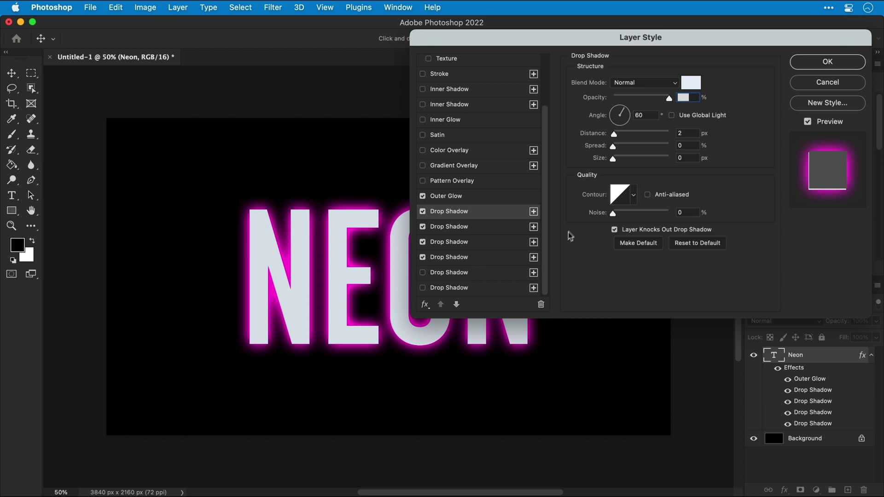
click(690, 82)
text(e91e63)
key(Return)
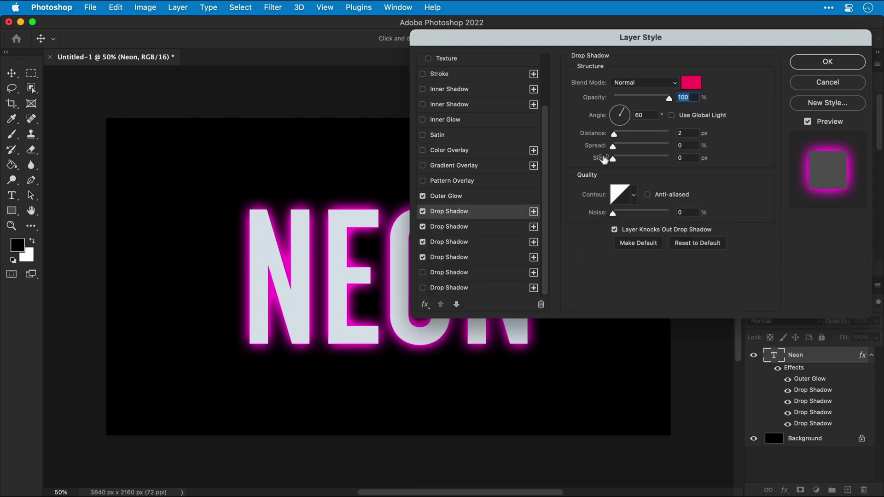
Step: Make another drop shadow blue 0077ff with distance 0 and size 250
click(507, 226)
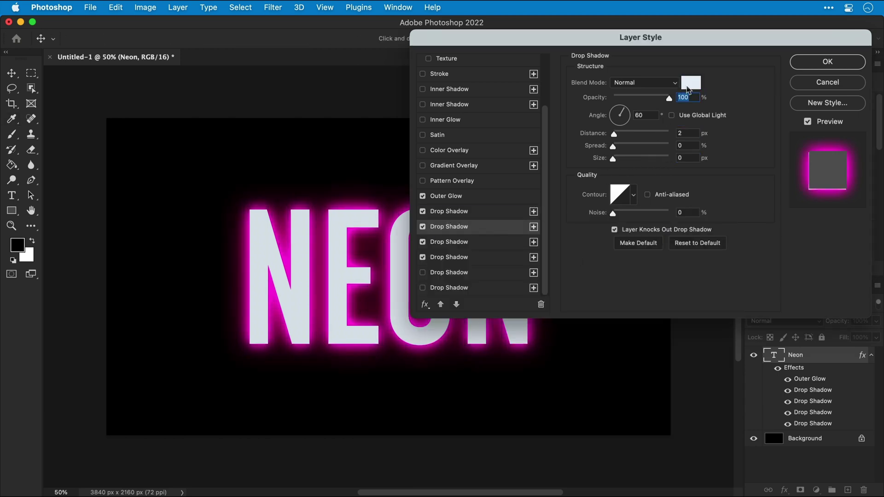
click(690, 83)
text(0077ff)
key(Return)
click(684, 133)
text(0)
click(684, 158)
text(250)
key(shift+Tab)
key(shift+Tab)
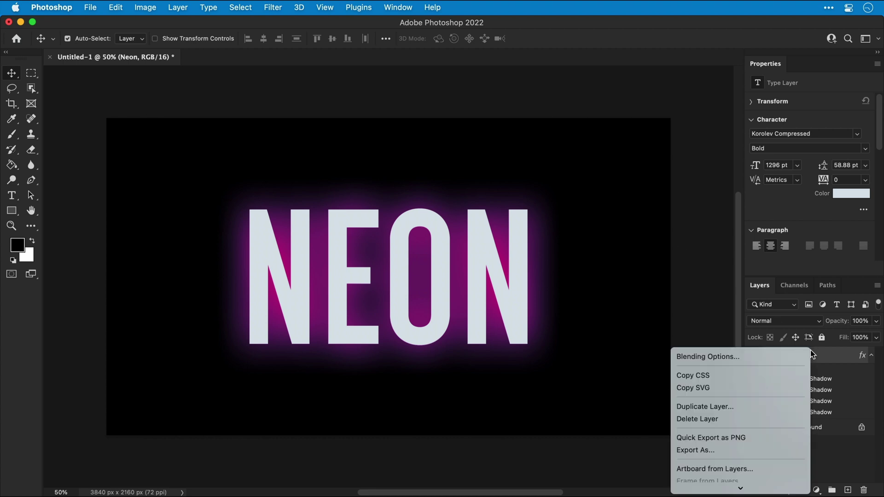
Step: Clear all effects from the Neon layer and delete the Background layer
mouse_move(749, 488)
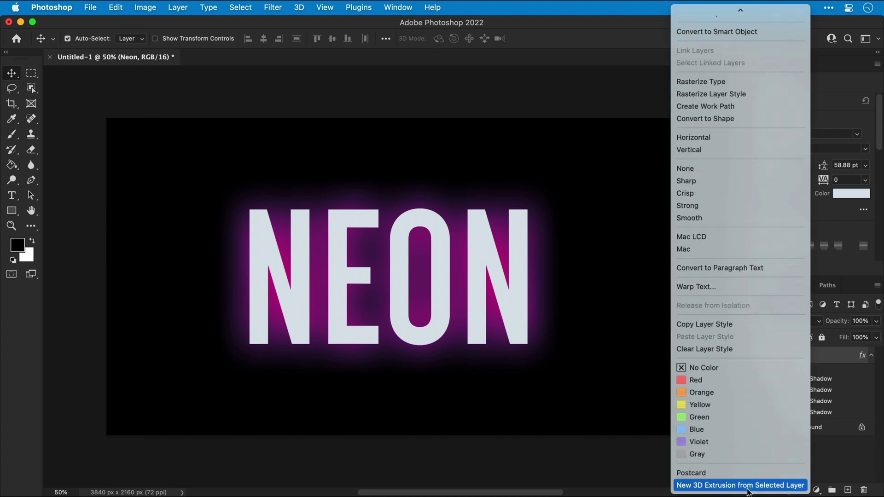
click(751, 353)
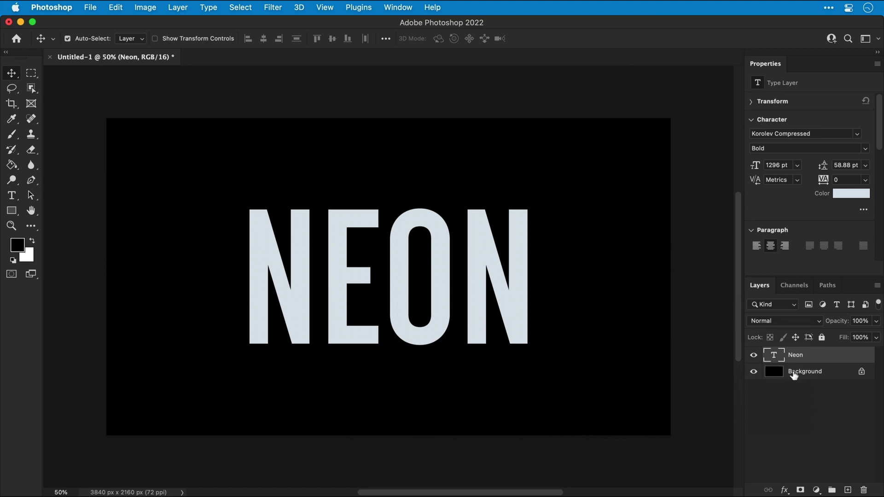
click(795, 376)
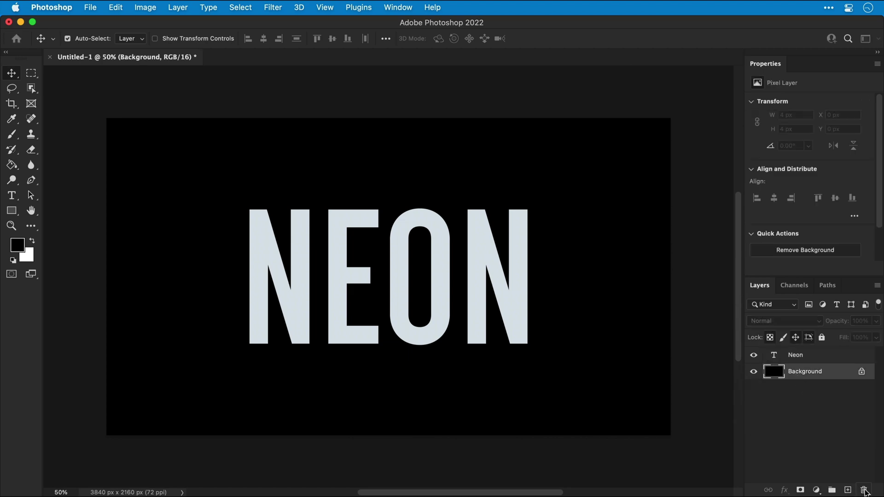
click(864, 491)
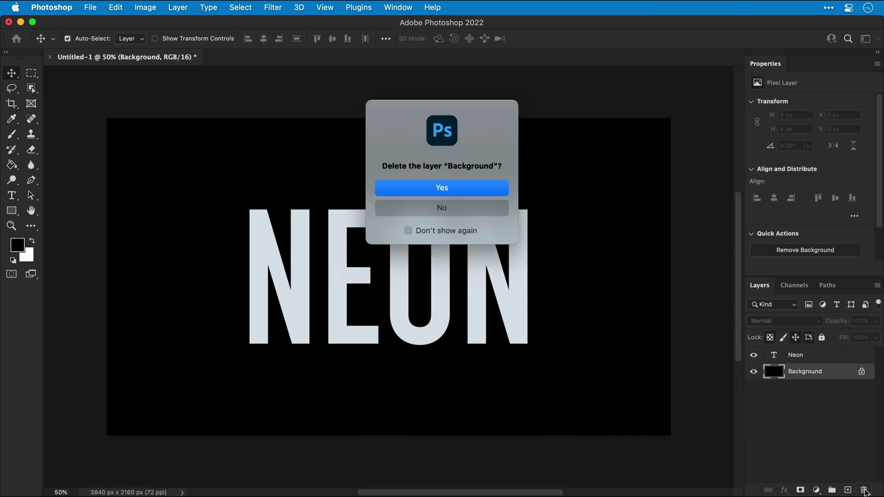
key(Return)
Step: Change the NEON text colour to white and show the Actions panel
double_click(409, 234)
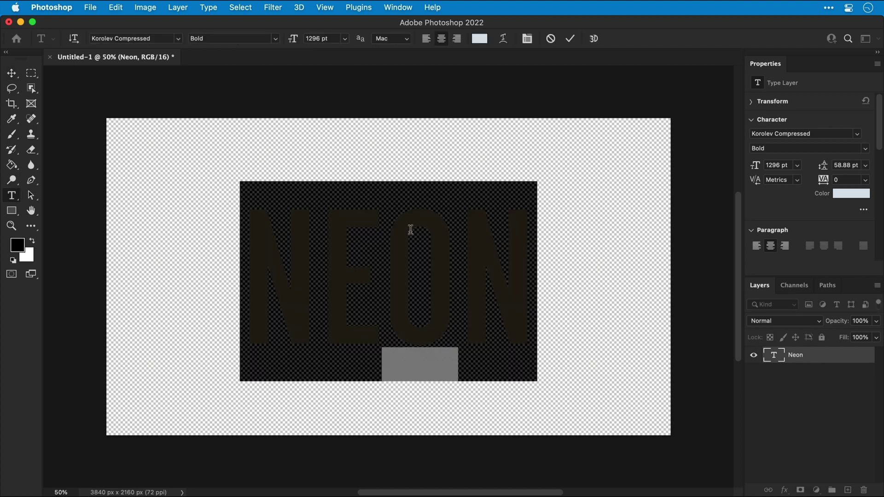
click(478, 40)
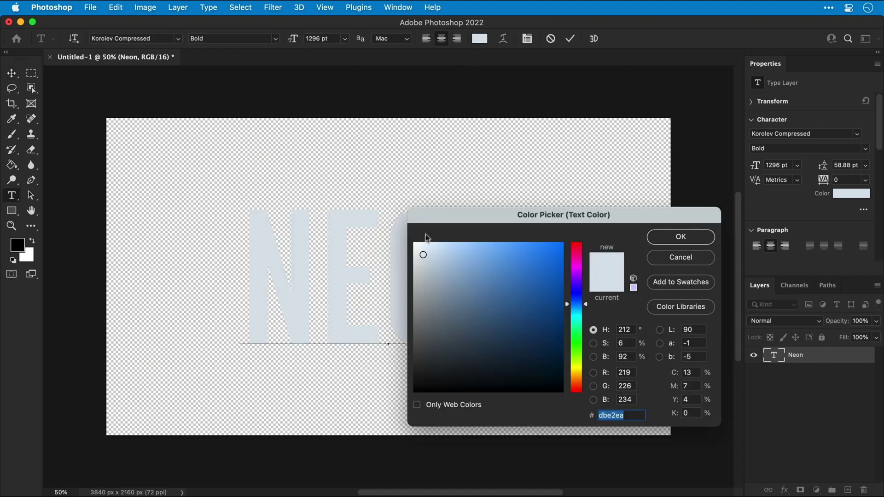
drag(417, 245, 411, 243)
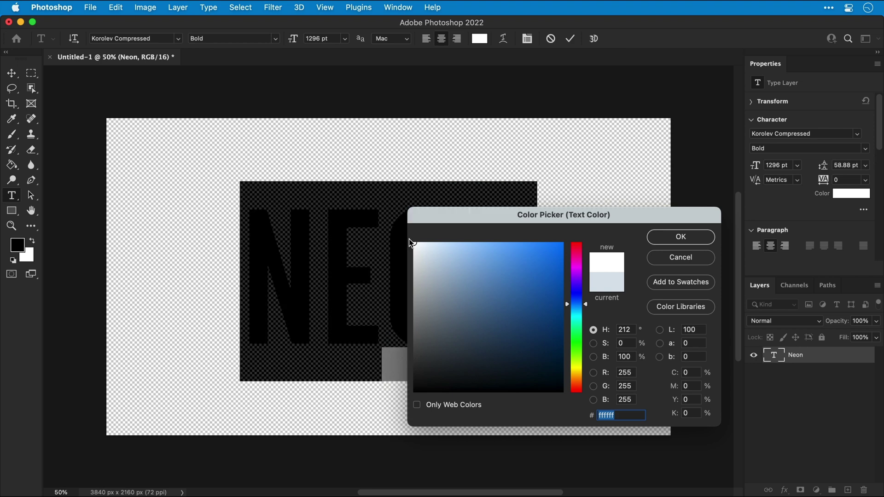
key(Return)
click(13, 75)
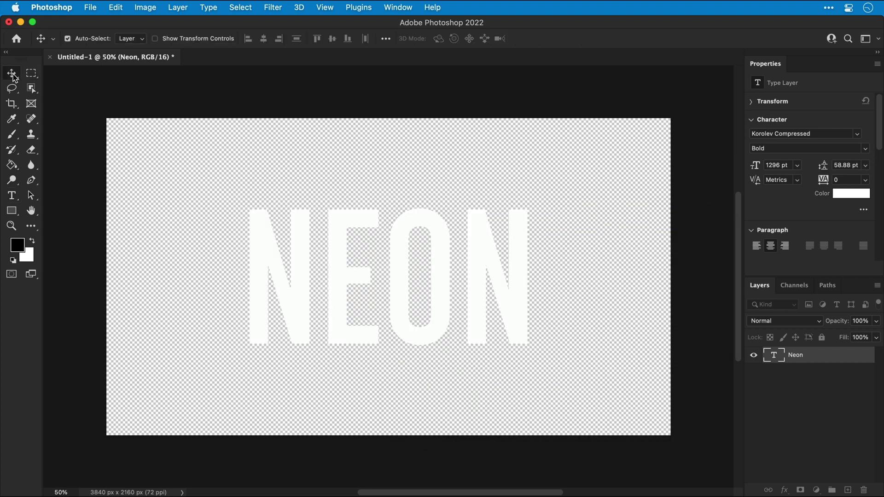
click(384, 10)
click(384, 61)
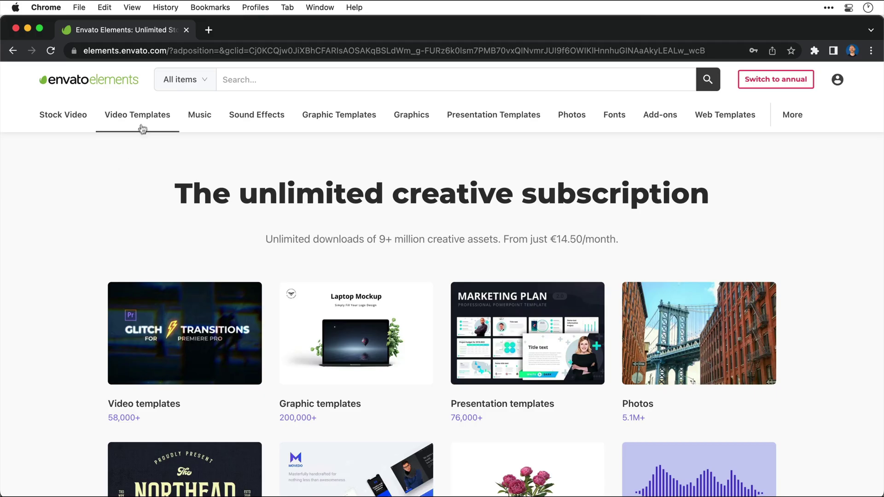
Step: Open the All items category dropdown beside the Envato Elements search bar
click(187, 87)
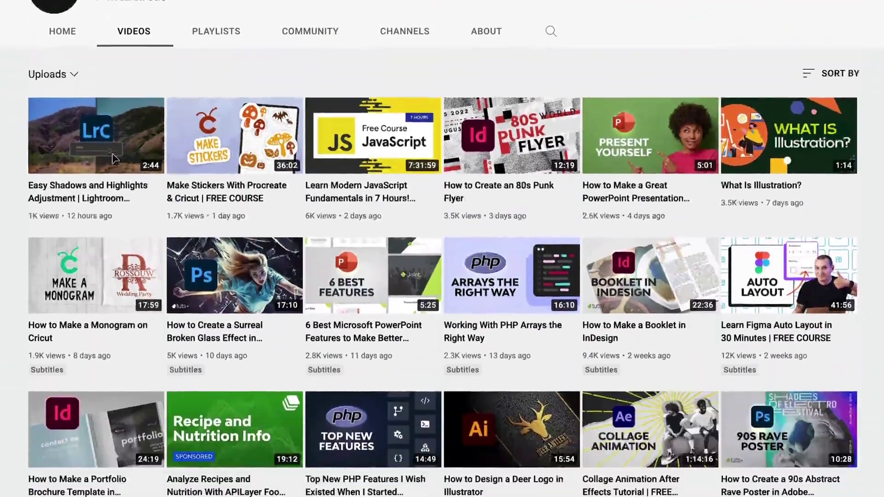
Step: Scroll down through the channel's grid of uploaded tutorial videos
scroll(114, 159, down, 10)
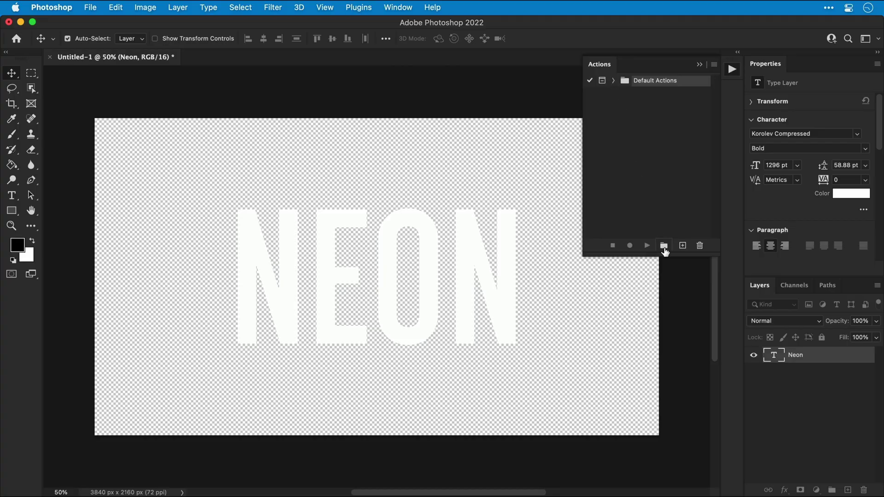
Step: Create the action set 'My Actions' and begin a new action named 'Neon Glow' inside it
click(663, 247)
text(My Actions)
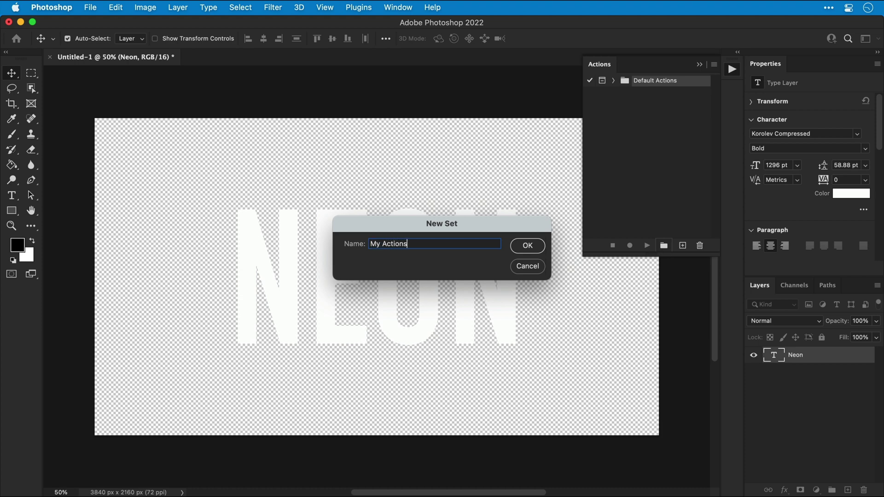
key(Return)
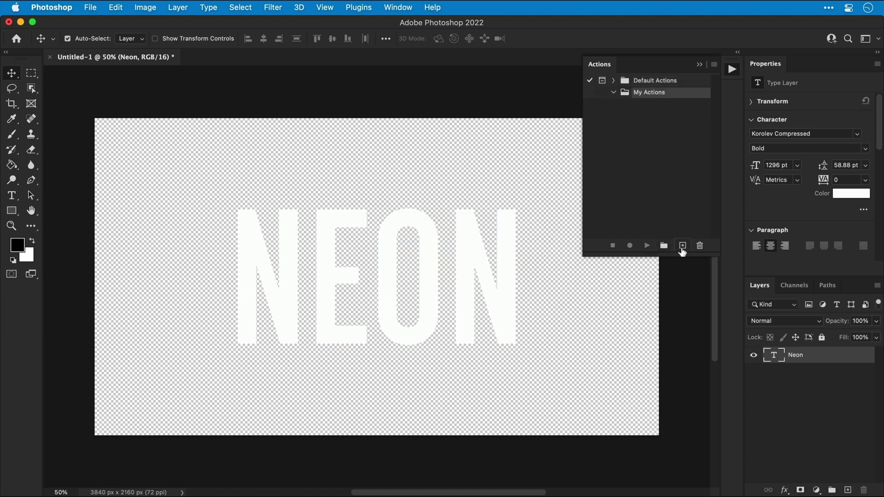
click(682, 247)
text(Neon Glow)
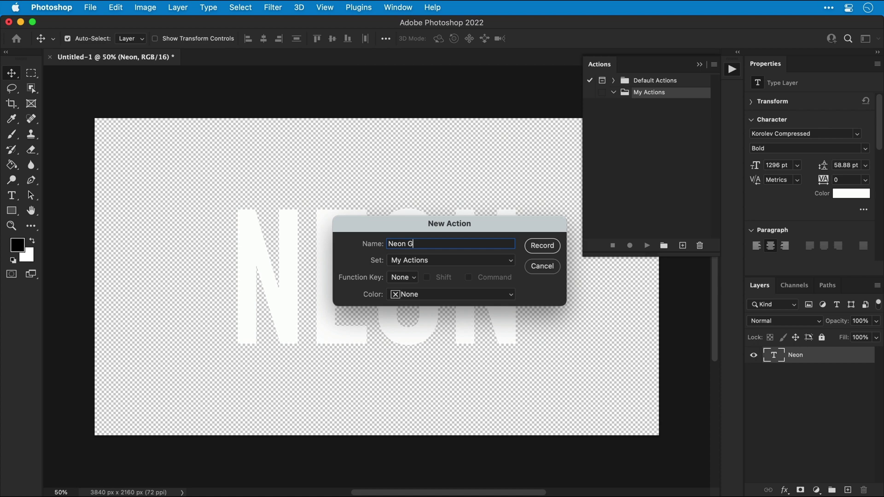
Step: Start recording, convert the Neon layer to a smart object and apply a 1-pixel Gaussian Blur
click(554, 251)
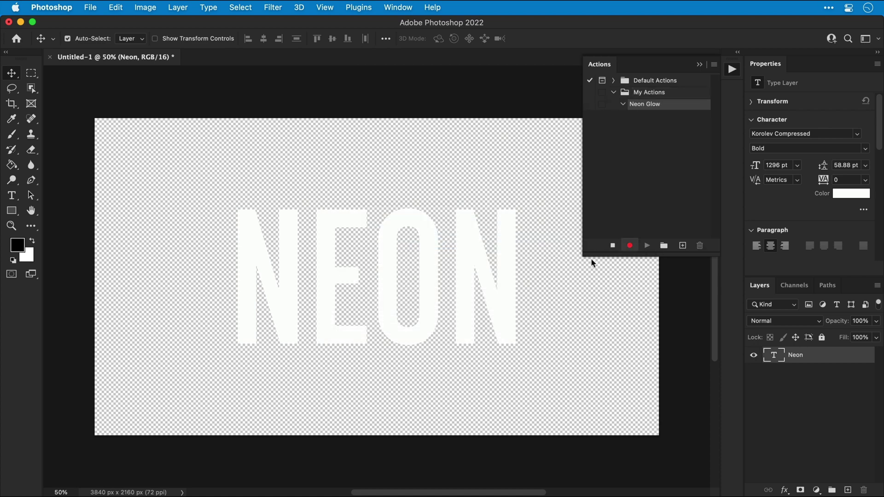
right_click(813, 358)
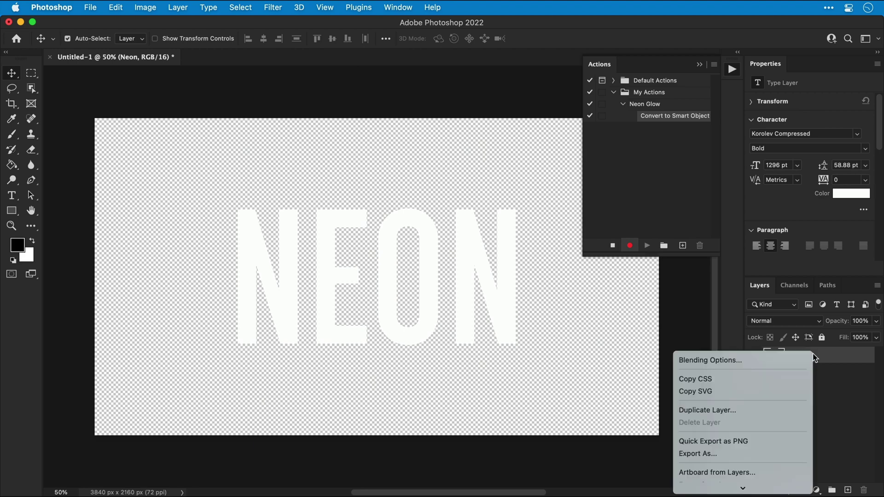
mouse_move(745, 487)
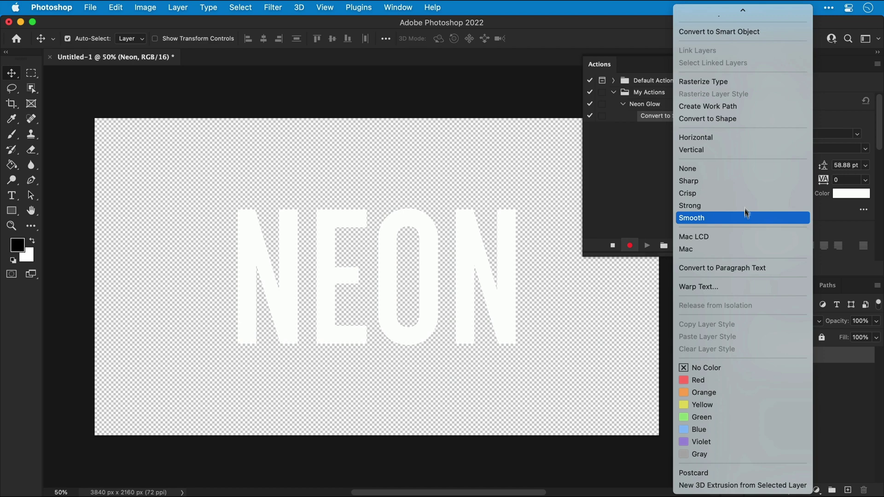
click(741, 32)
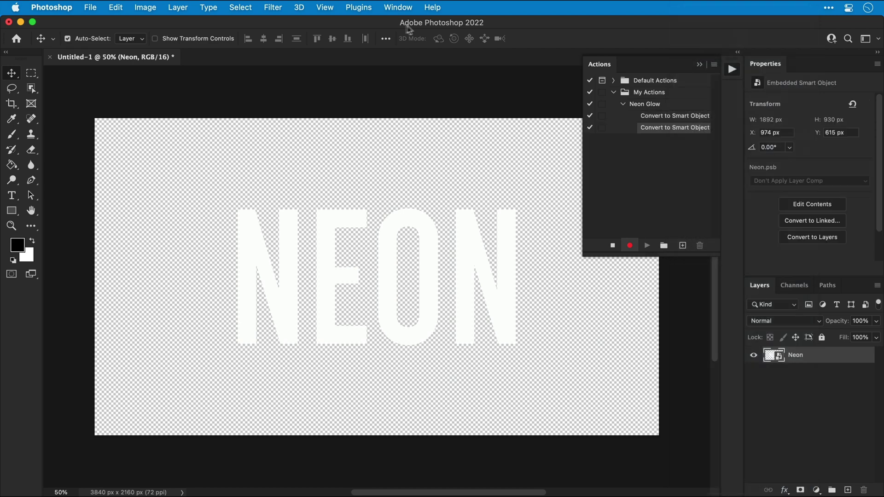
click(273, 7)
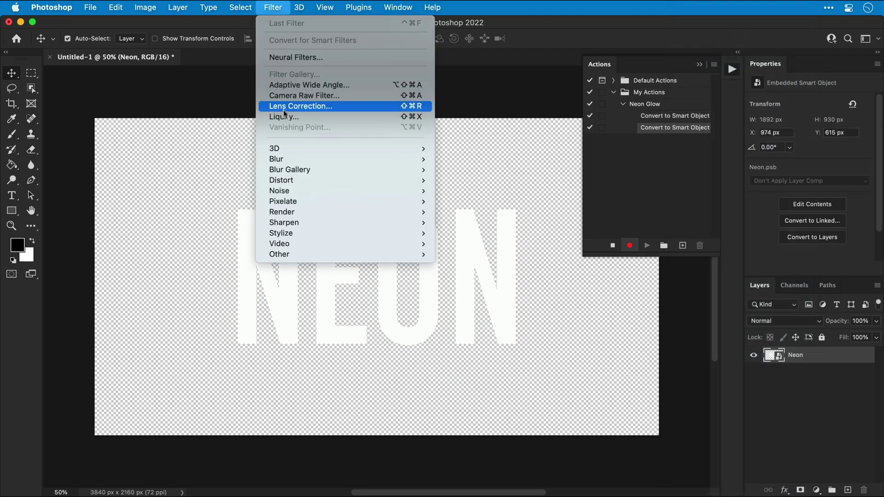
mouse_move(283, 158)
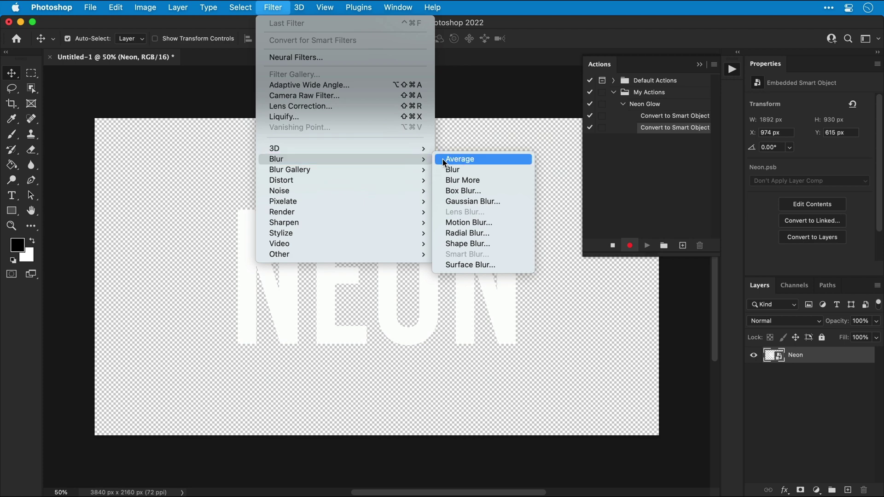
click(445, 201)
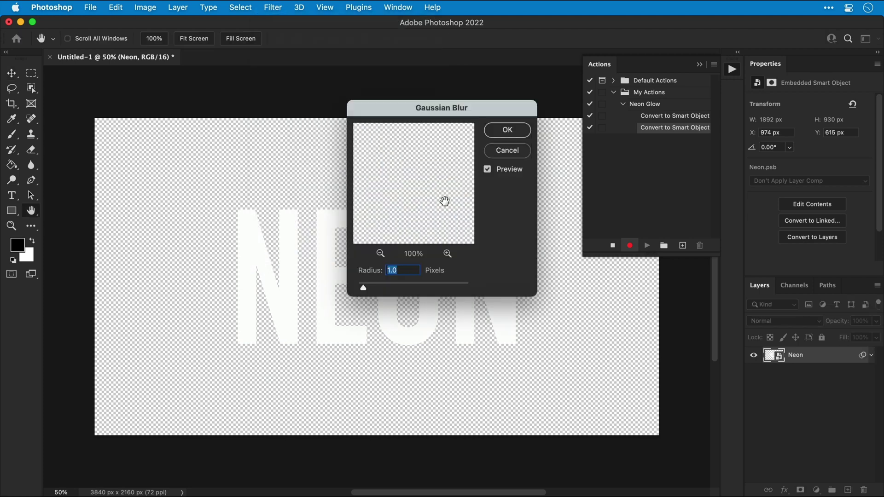
key(Return)
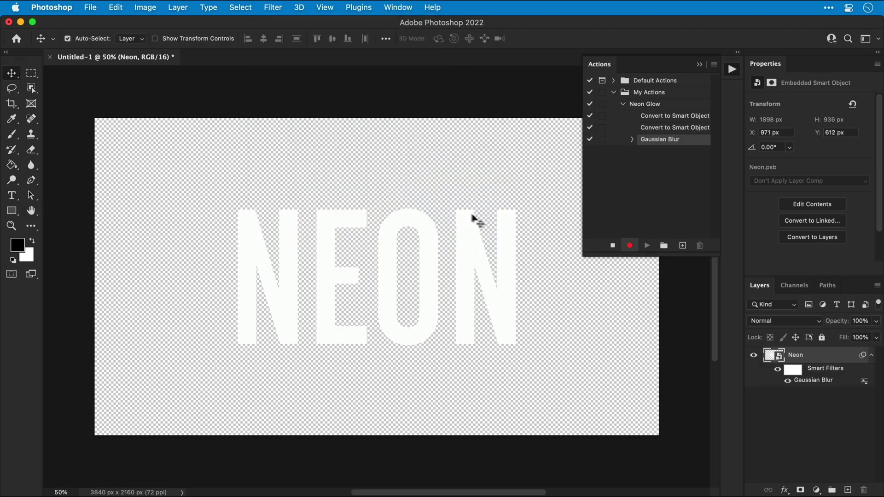
Step: Duplicate the Neon layer three times, blurring the copies at radius 10, 20 and 50
right_click(811, 358)
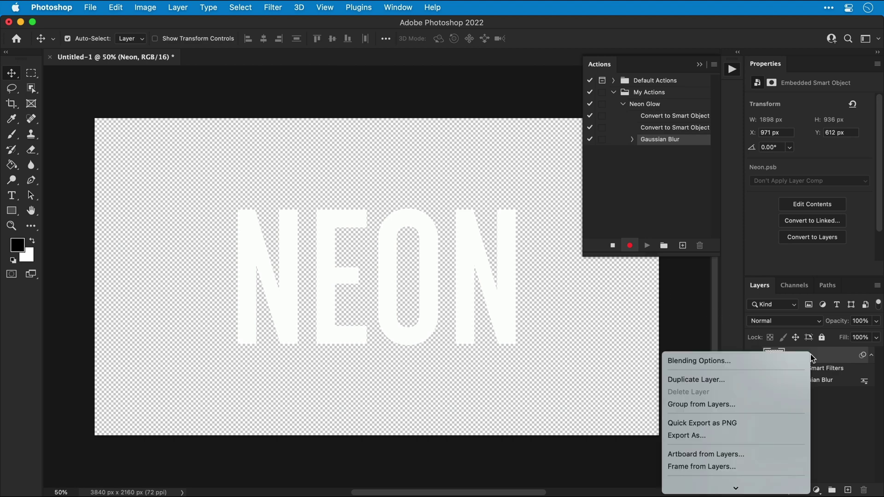
click(794, 381)
key(Return)
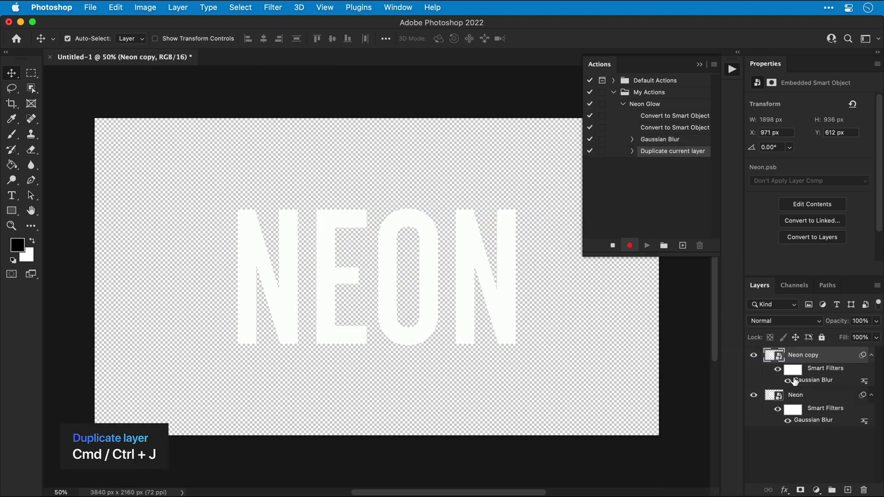
double_click(804, 381)
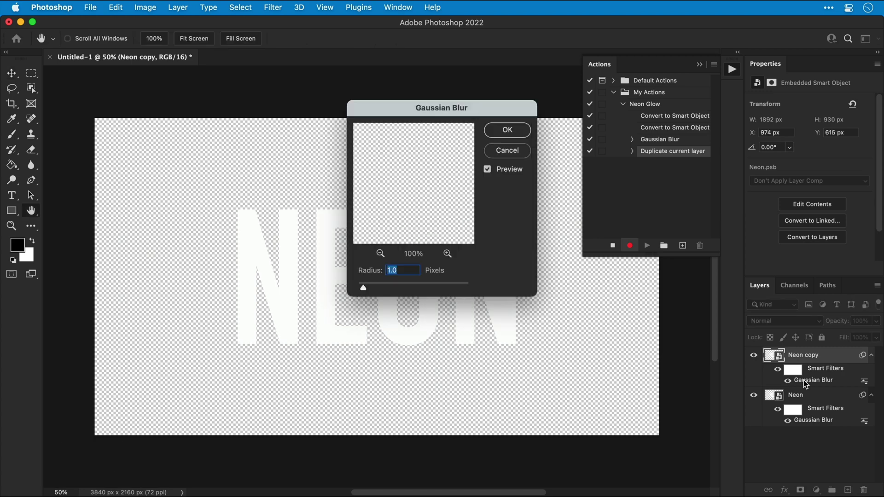
text(10)
key(Return)
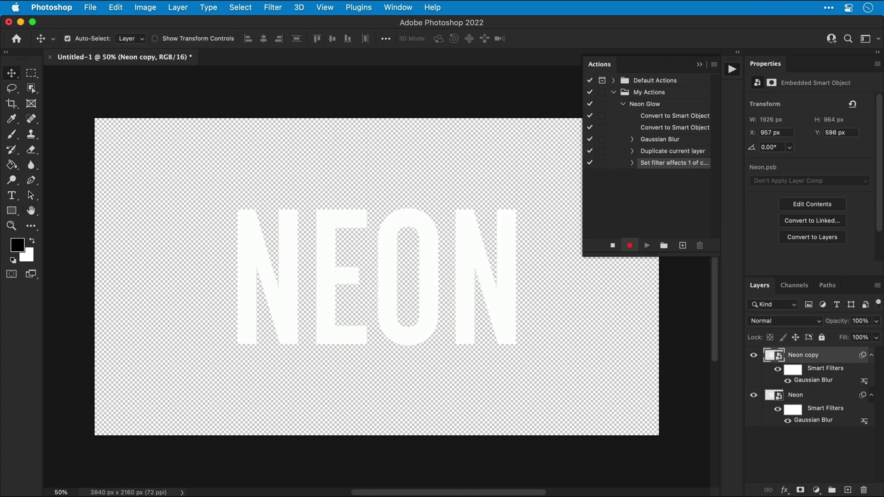
key(super+j)
double_click(805, 384)
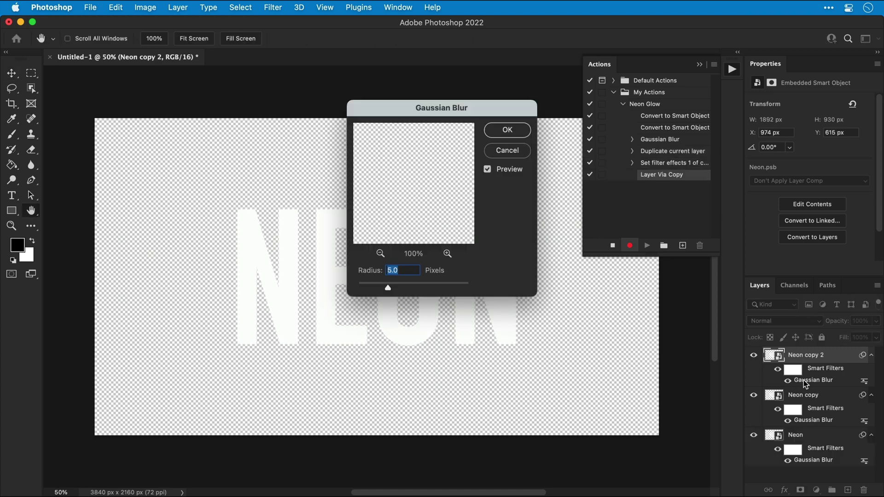
text(20)
key(Return)
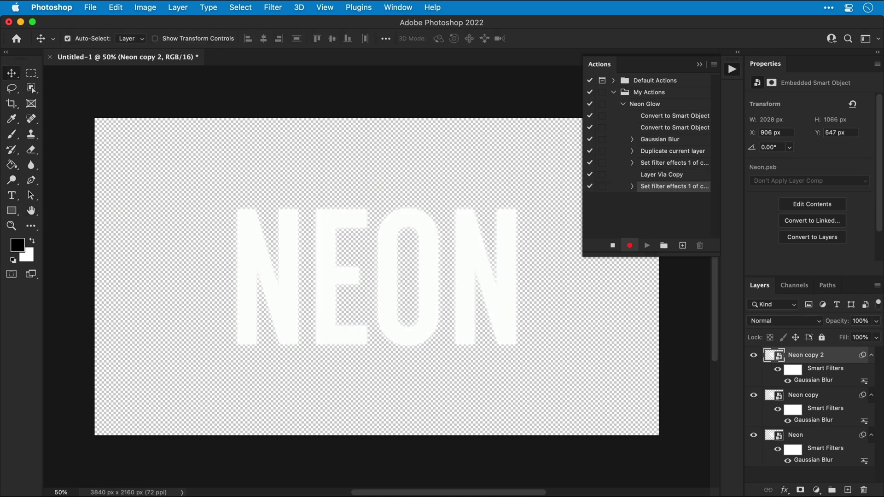
key(super+j)
double_click(805, 384)
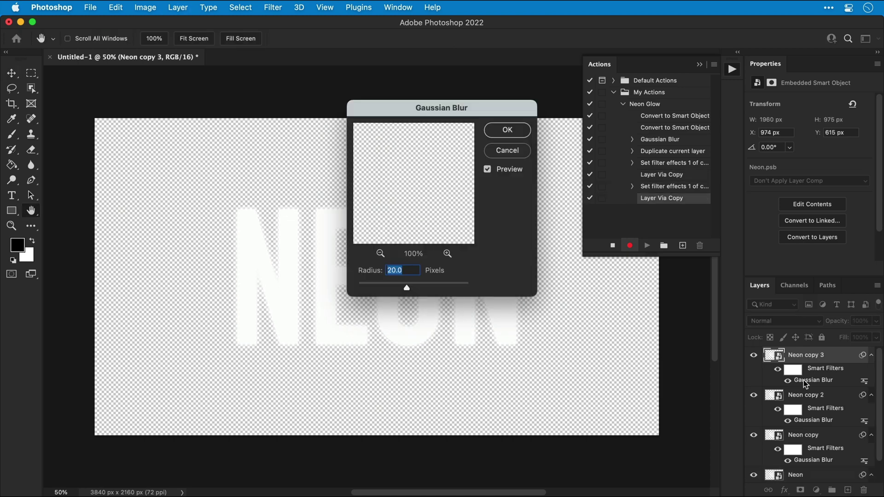
text(50)
key(Return)
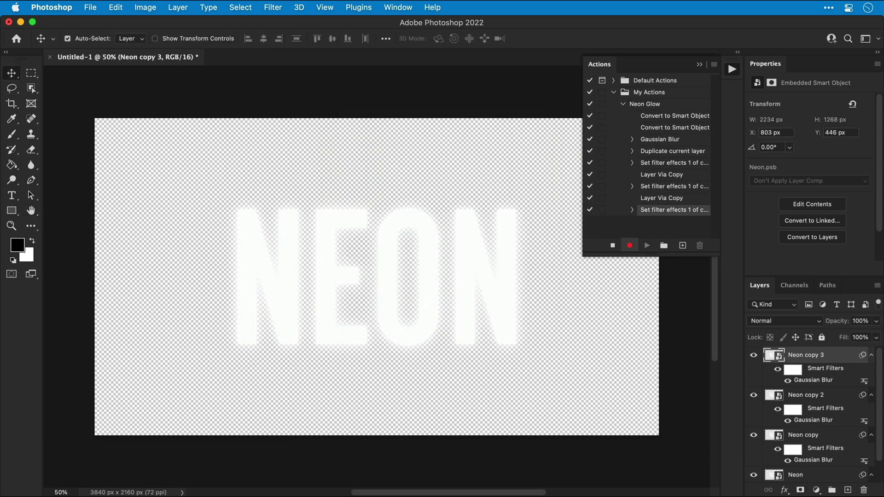
Step: Add Neon copies 4–6 with Gaussian Blur radii 150, 500 and 1000
key(super+j)
double_click(805, 384)
text(150)
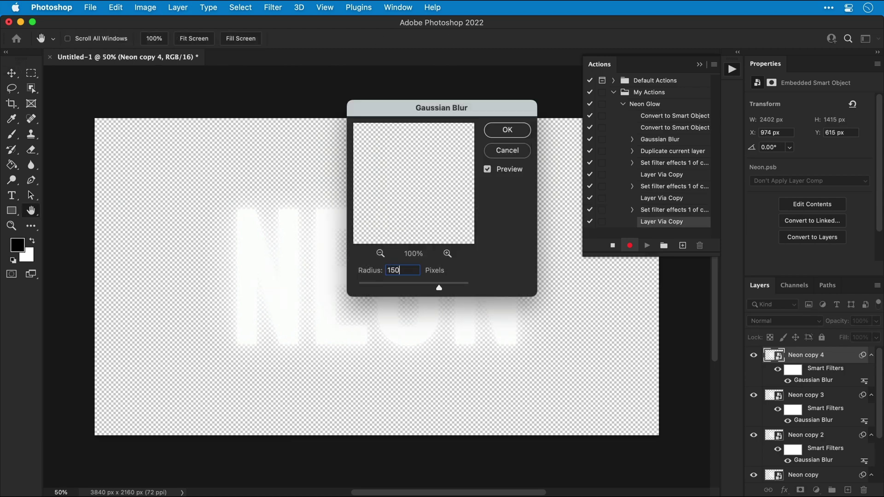
key(Return)
key(super+j)
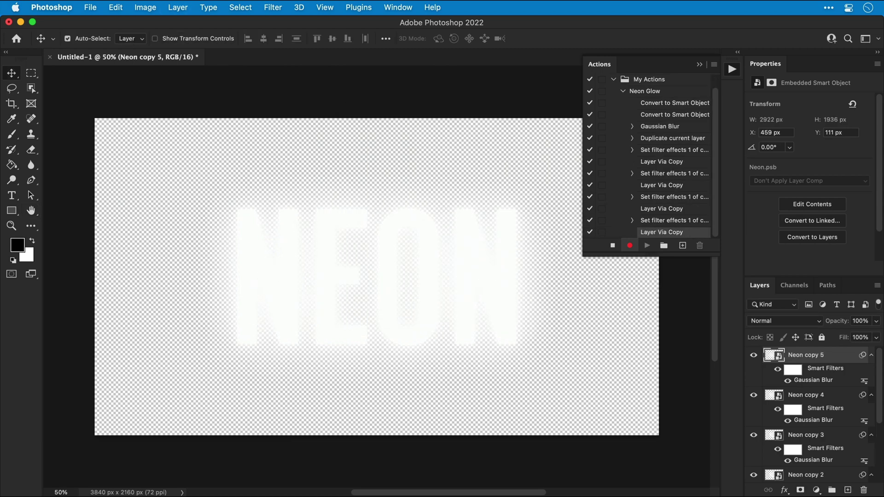
double_click(805, 380)
text(500)
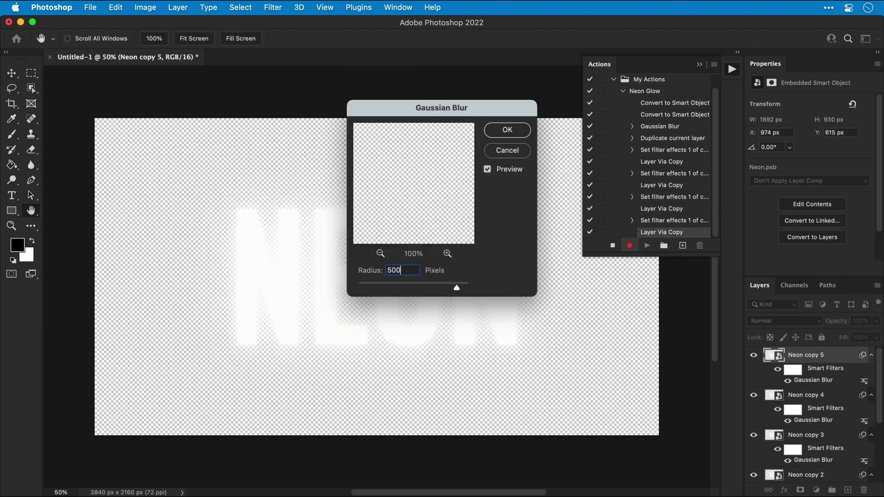
key(Return)
key(super+j)
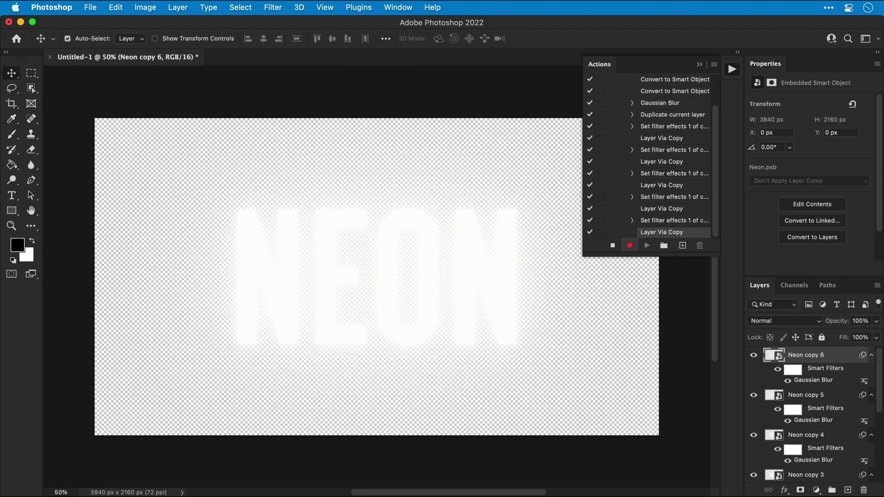
double_click(806, 381)
text(1000)
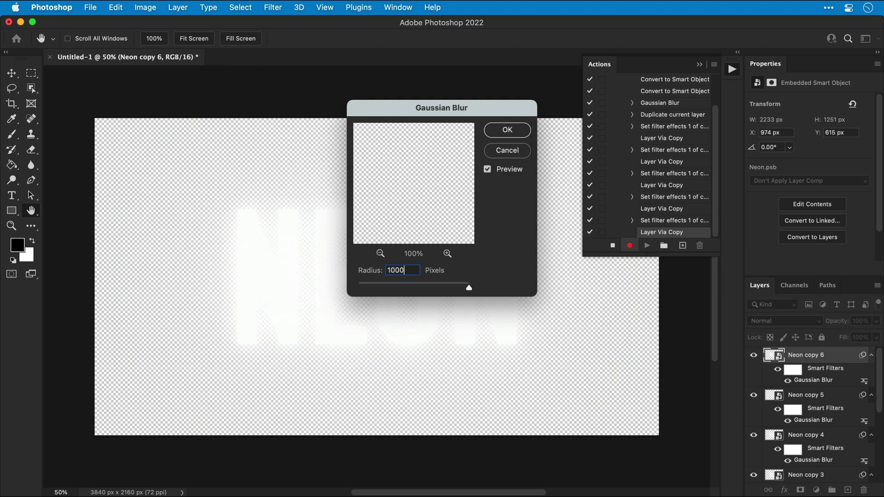
key(Return)
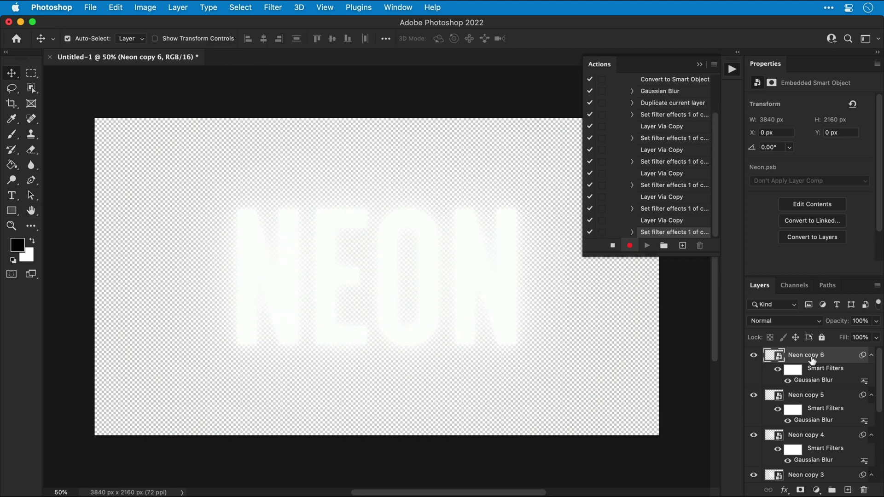
Step: Add a near-black 0c0a0a Solid Color fill layer and send it to the bottom
click(816, 489)
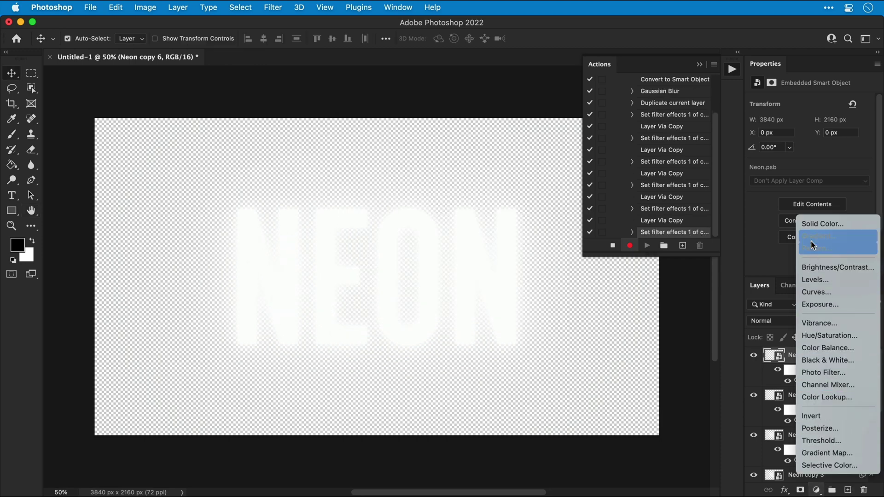
click(809, 226)
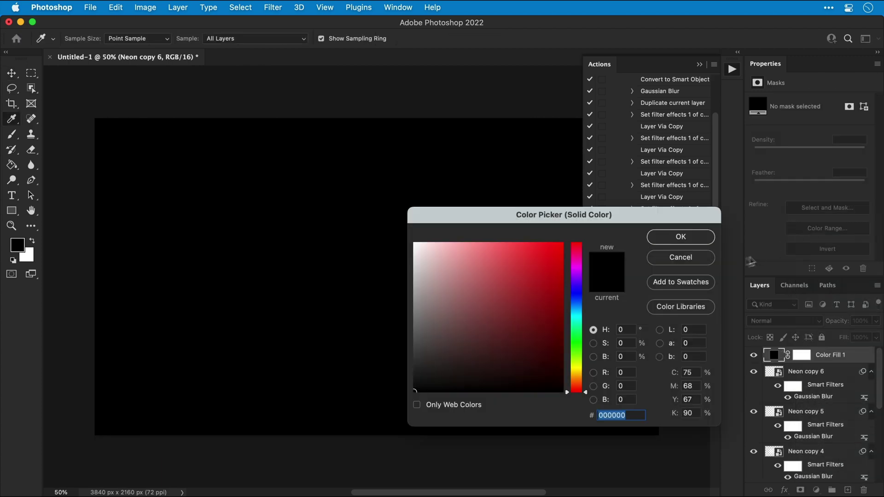
drag(543, 330, 410, 396)
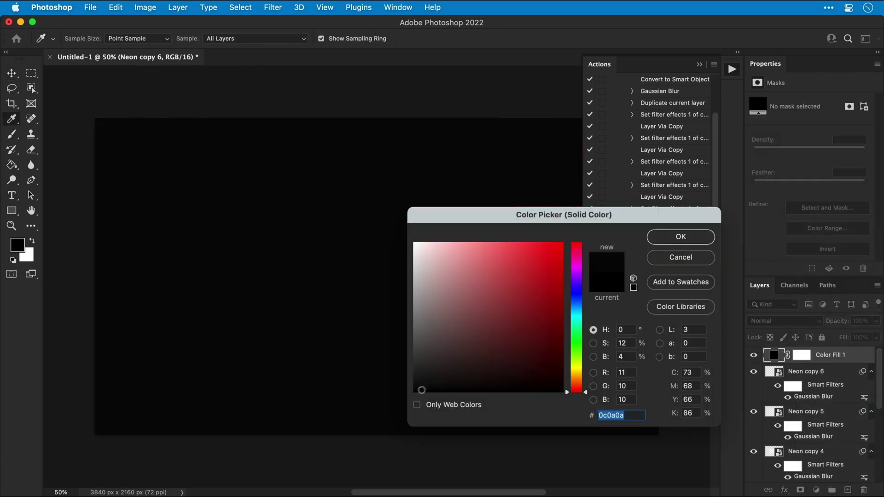
key(Return)
key(super+shift+bracketleft)
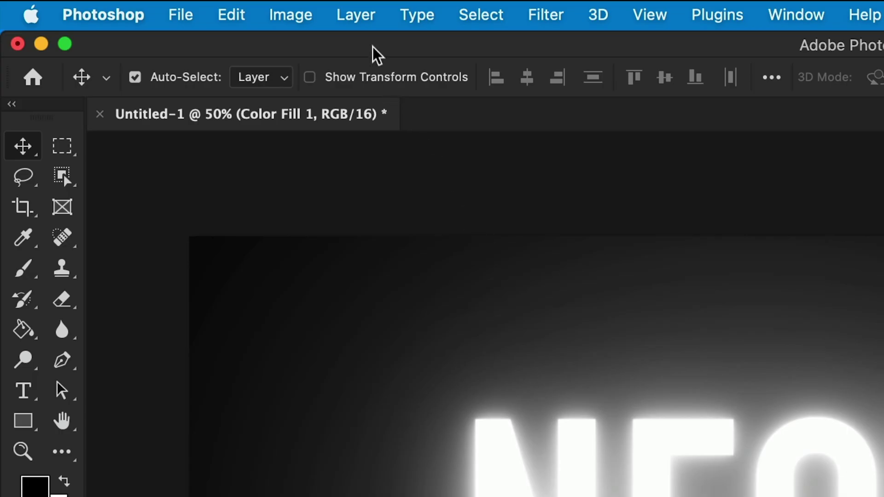
Step: Select all layers, group them, and name the group 'Neon Text'
click(181, 10)
mouse_move(473, 18)
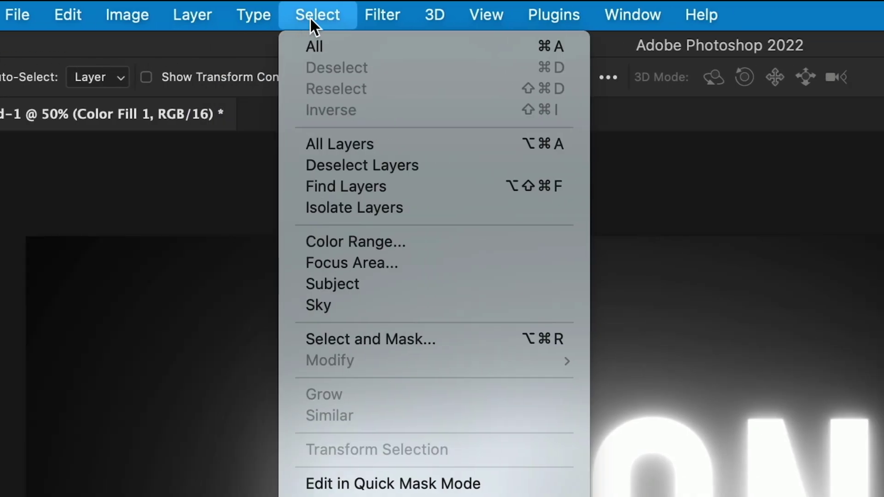
click(308, 144)
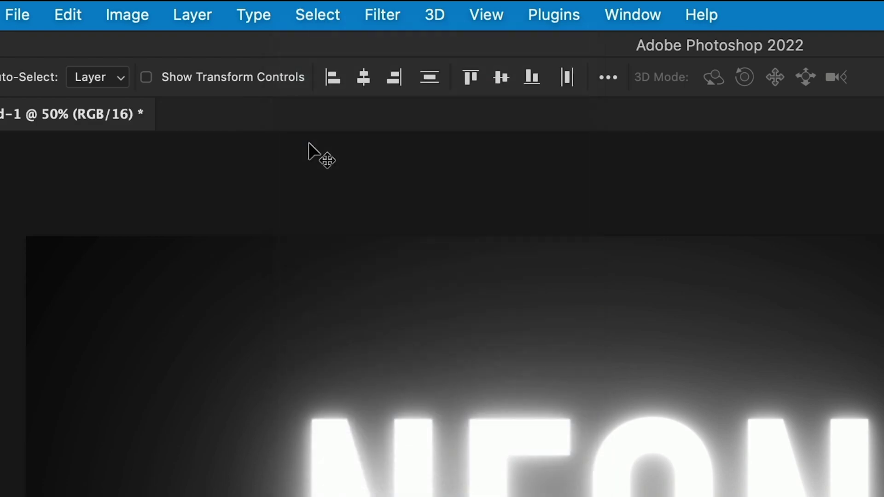
click(181, 13)
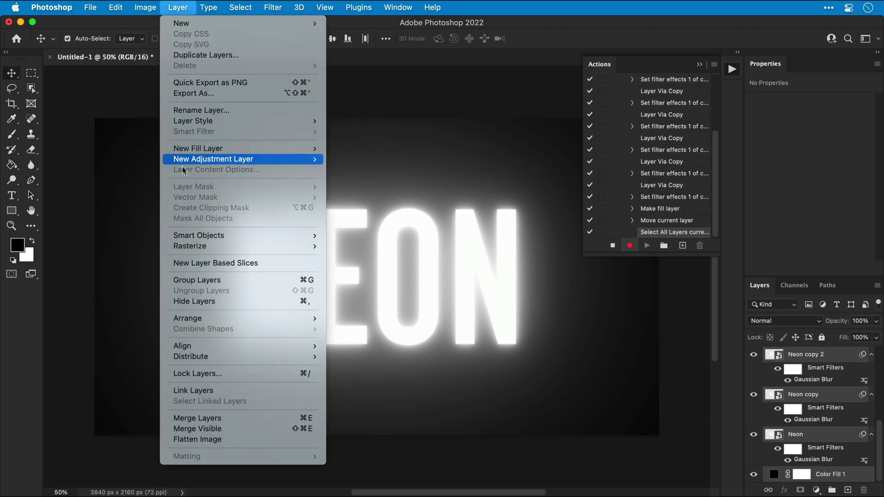
click(181, 280)
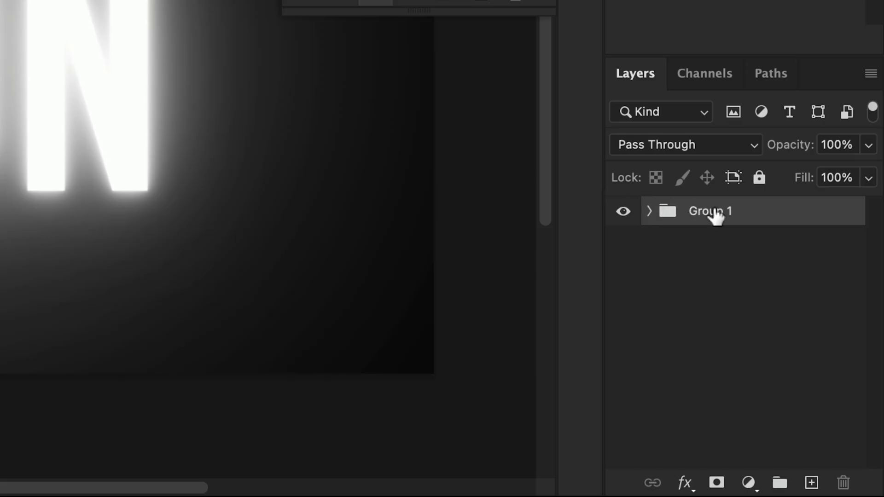
double_click(715, 213)
text(Neon Text)
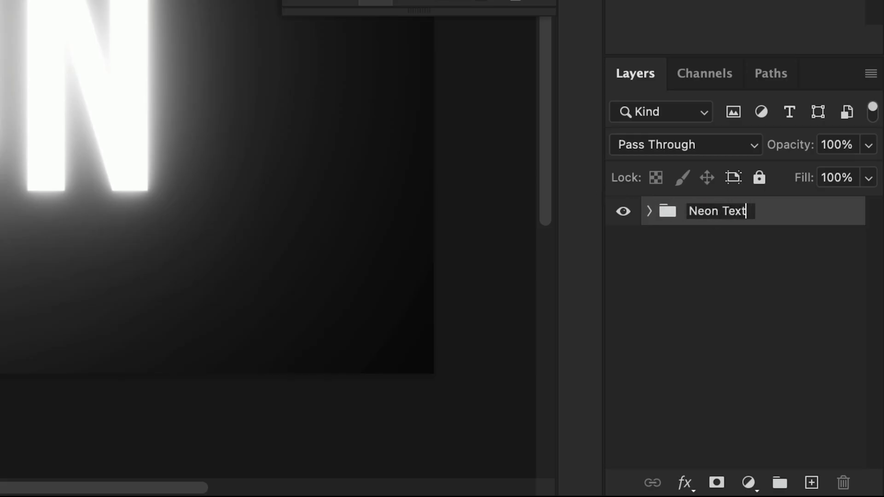
key(Return)
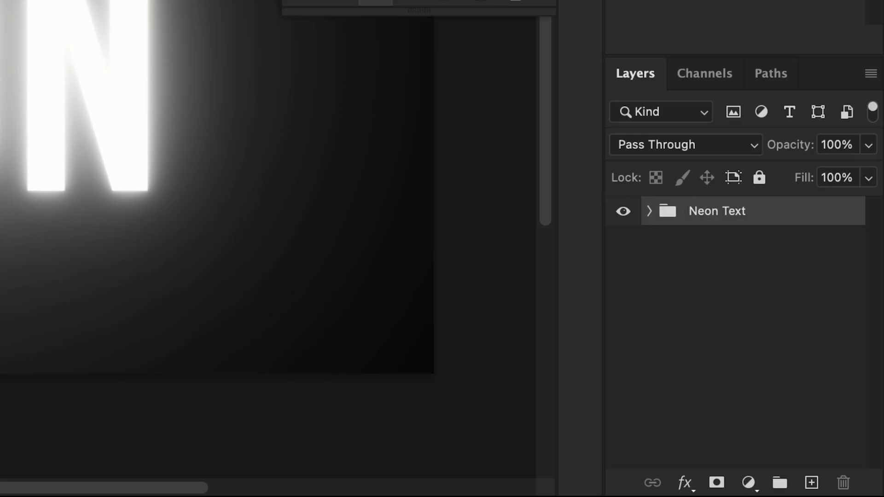
Step: Add a Gradient Map adjustment layer above Neon Text and add new stops at 39% and 60%
click(747, 483)
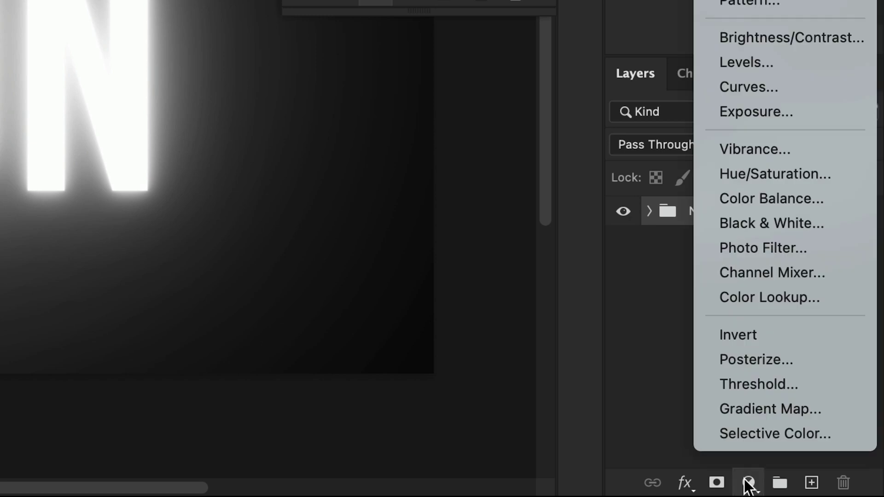
click(746, 407)
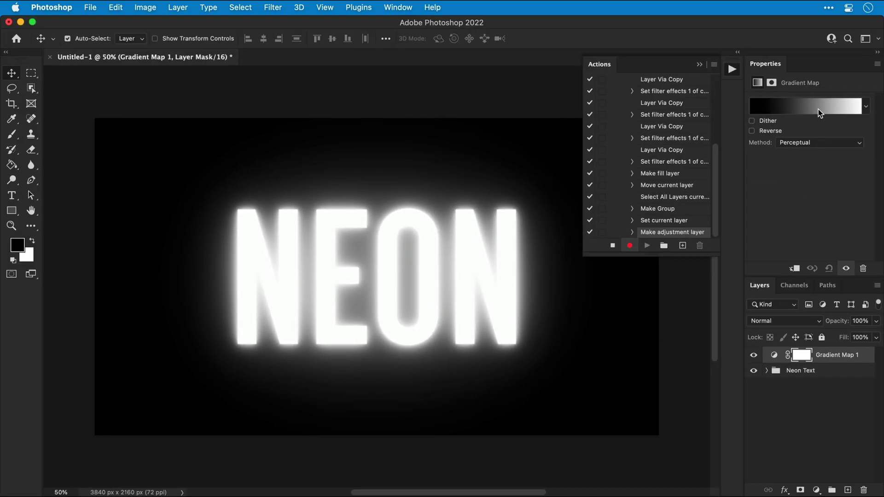
click(818, 109)
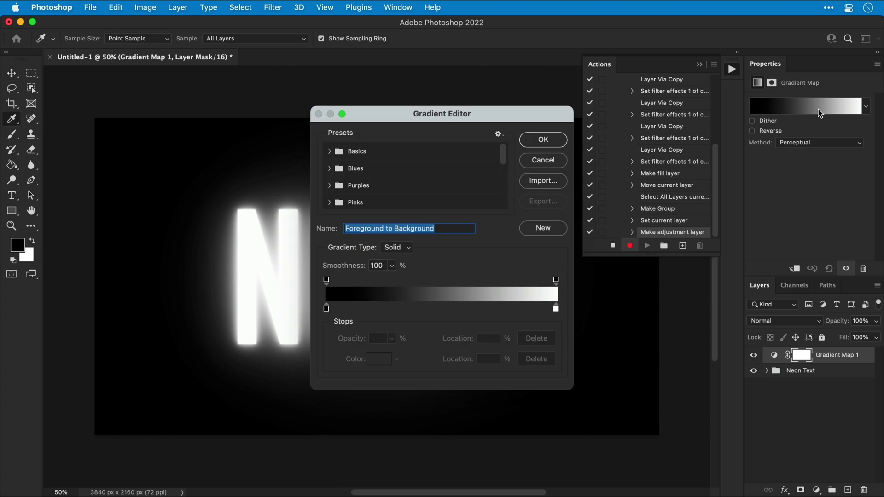
click(416, 308)
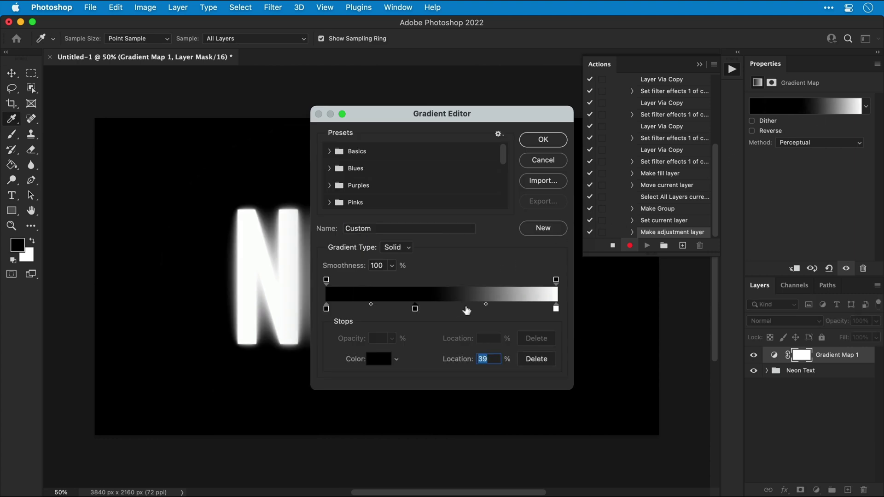
click(466, 308)
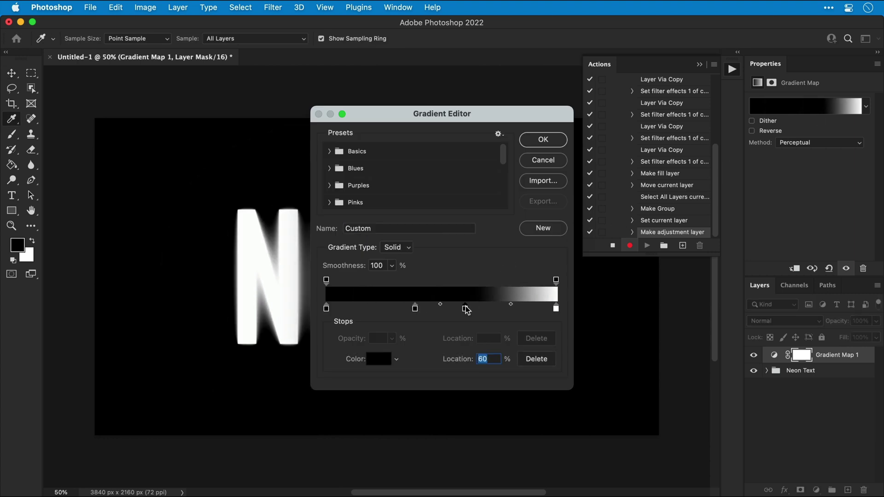
Step: Colour the 39% stop a vivid blue and the 60% stop cyan
double_click(415, 309)
click(578, 300)
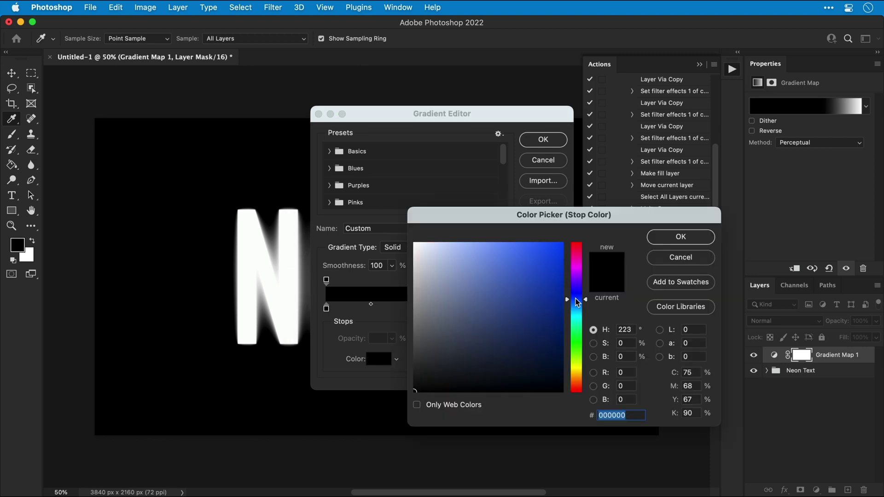
drag(550, 292, 538, 243)
key(Return)
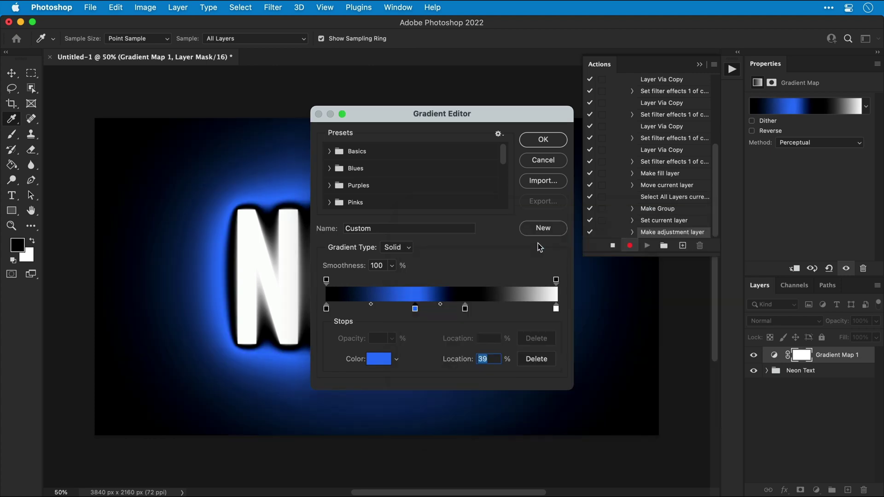
double_click(465, 307)
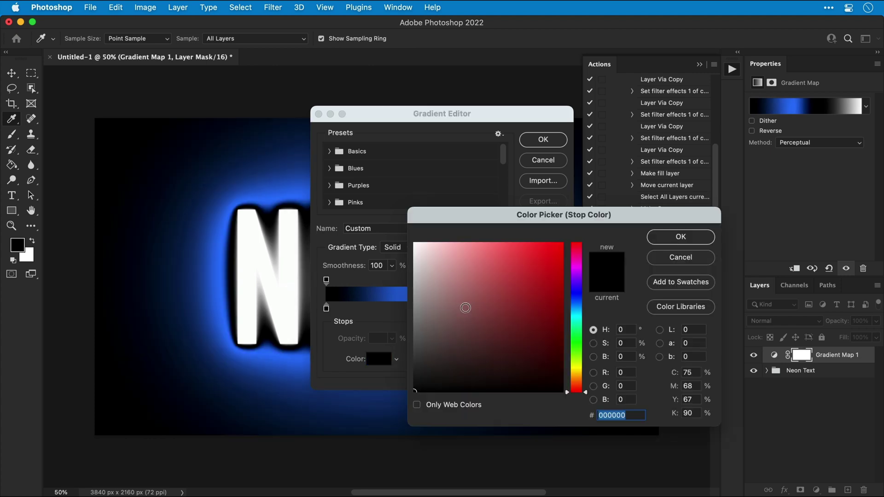
mouse_move(579, 311)
mouse_down()
mouse_move(578, 322)
mouse_move(528, 257)
mouse_move(526, 237)
mouse_up()
key(Return)
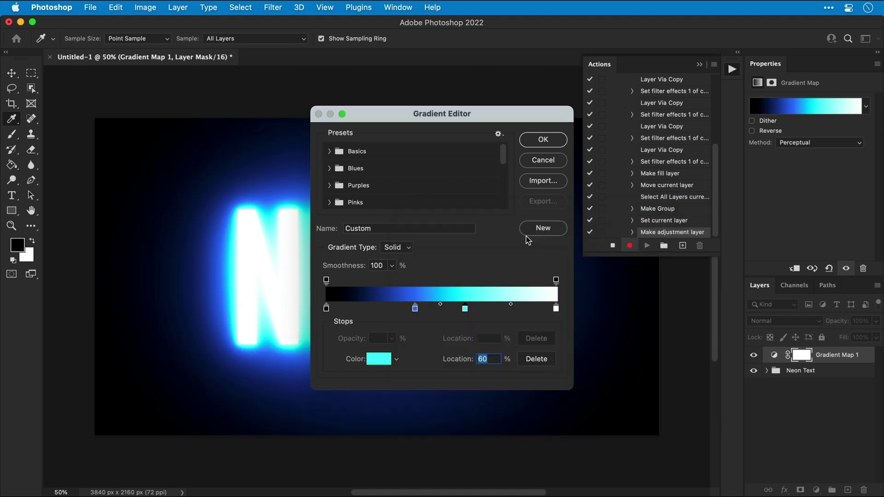
Step: Reposition the blue and cyan stops, moving blue to about 24%, to balance the glow
drag(525, 118, 673, 87)
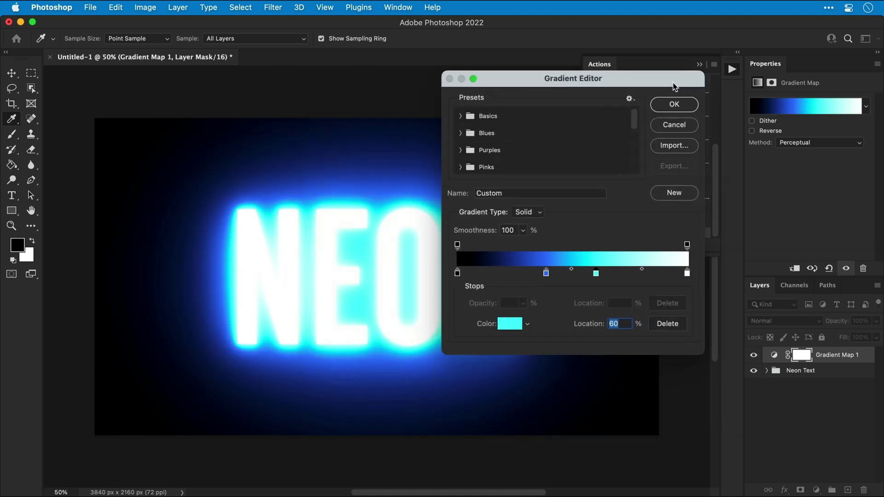
mouse_move(546, 273)
mouse_down()
mouse_move(513, 277)
mouse_move(534, 277)
mouse_up()
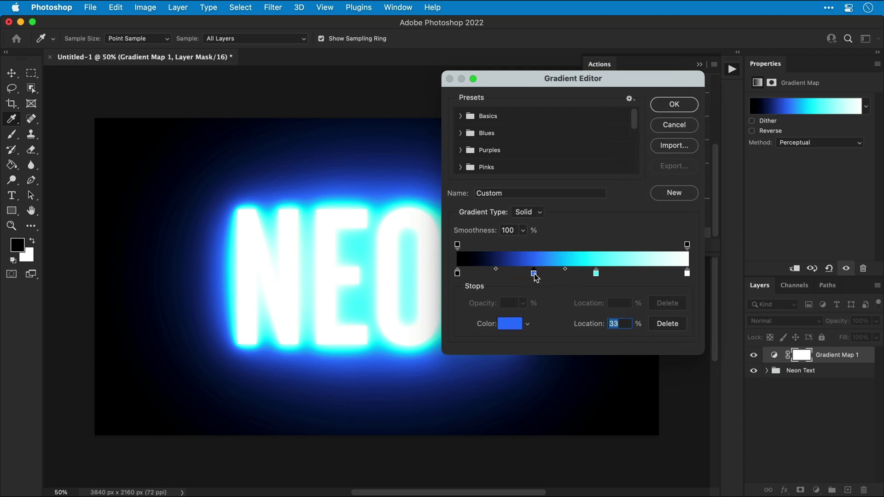
drag(597, 275, 612, 277)
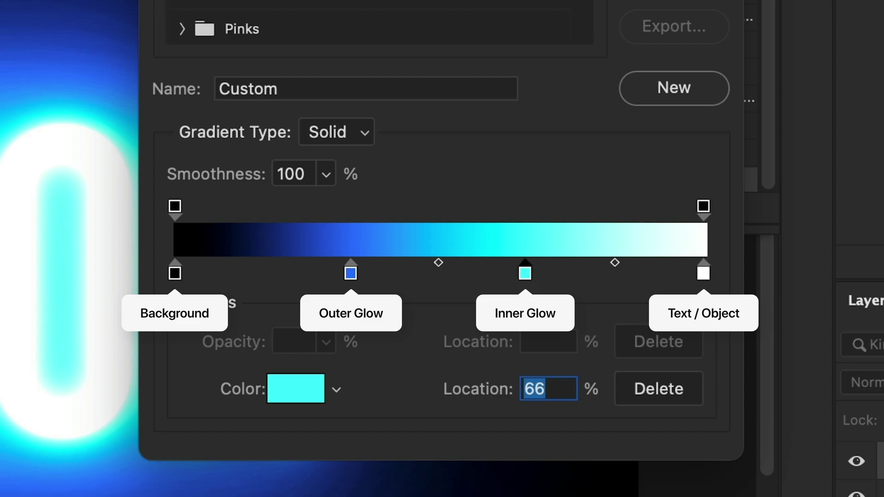
click(174, 273)
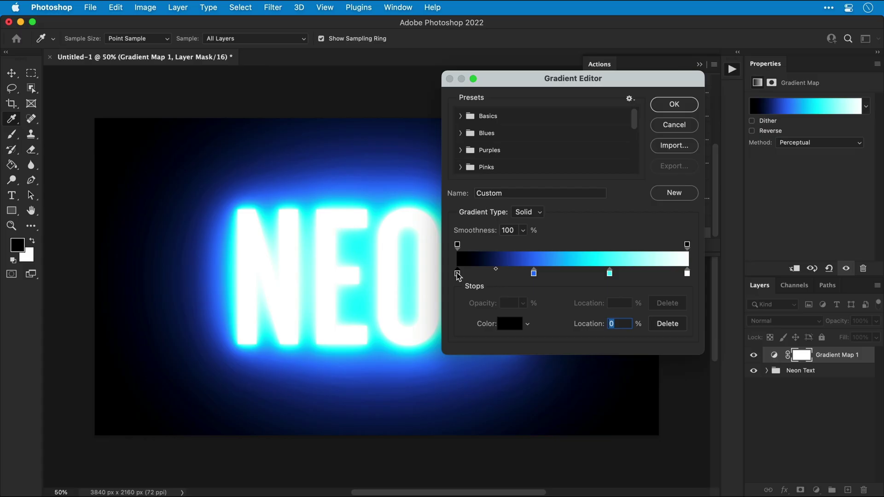
Step: Set the gradient's 0% background stop to near-black navy 030409
double_click(457, 274)
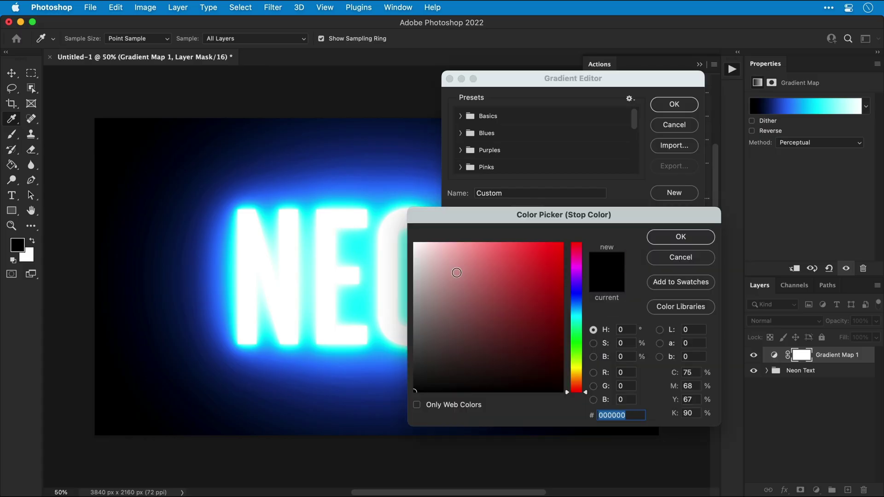
click(555, 249)
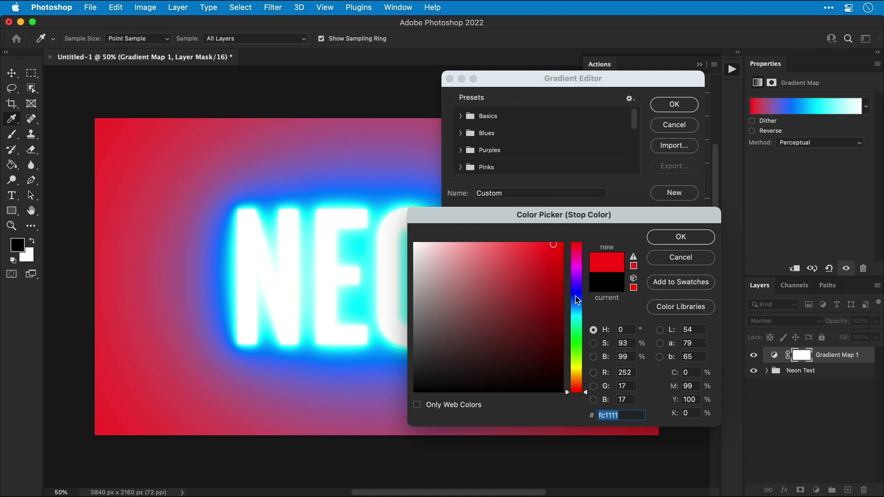
click(577, 297)
drag(541, 366, 520, 386)
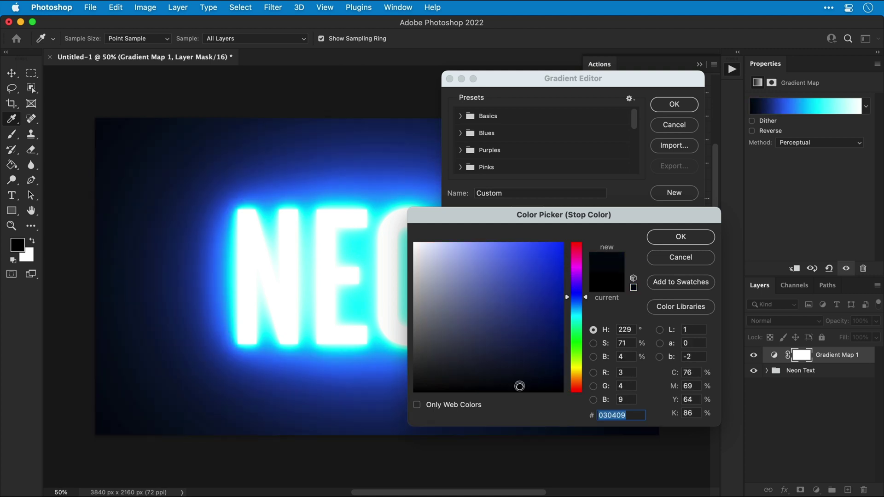
key(Return)
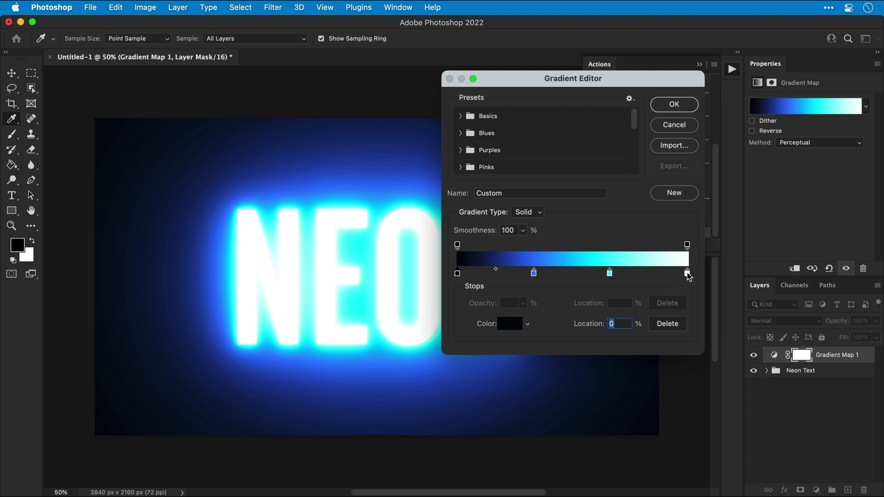
Step: Keep the 100% text stop white (ffffff) after trying other colours
click(687, 273)
click(516, 325)
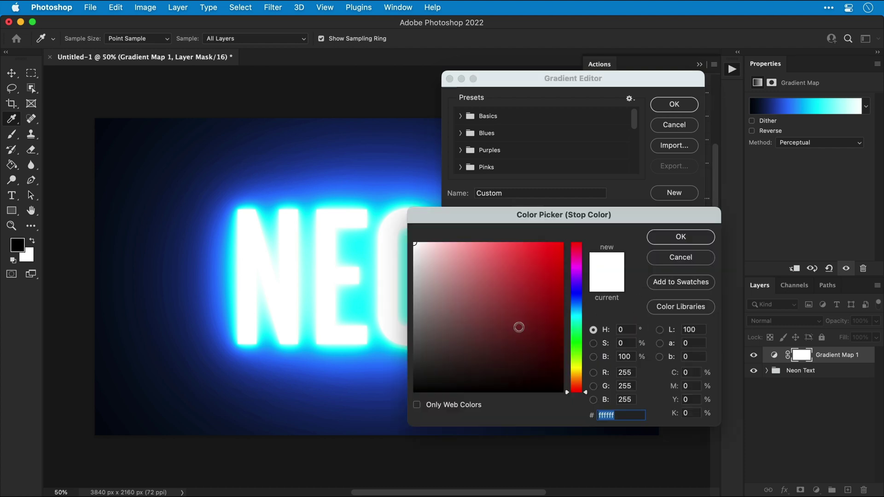
mouse_move(519, 327)
mouse_down()
mouse_move(525, 278)
mouse_move(563, 242)
mouse_up()
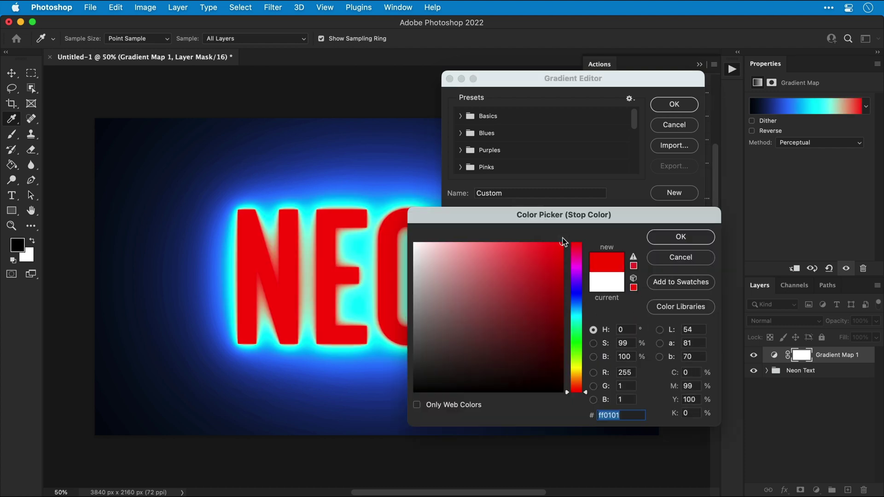
click(576, 314)
drag(444, 266, 412, 236)
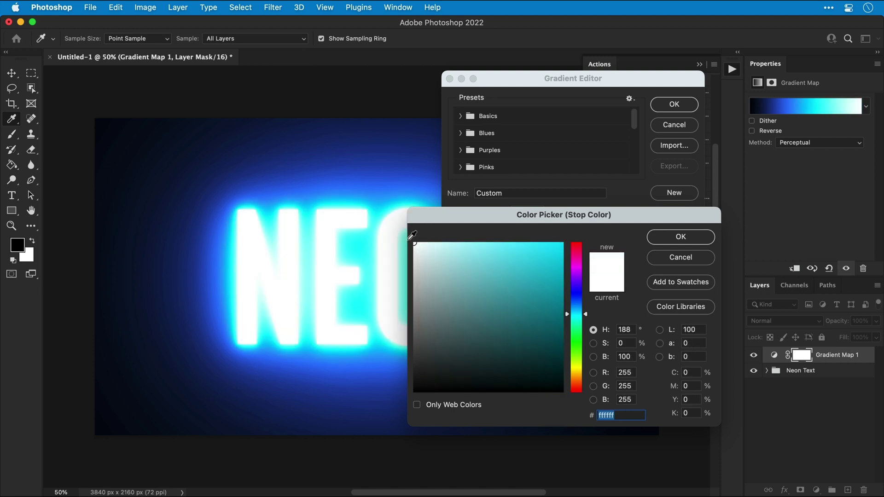
key(Return)
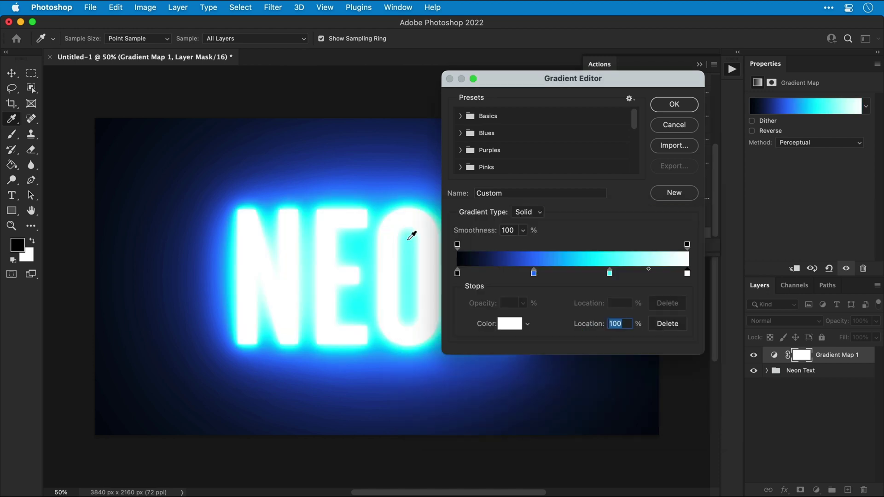
Step: Recolour the middle stops in softer blues, ending the 66% stop at pale sky blue 7dcefc
double_click(534, 275)
mouse_move(535, 275)
mouse_down()
mouse_move(539, 254)
mouse_move(537, 276)
mouse_move(517, 282)
mouse_move(520, 258)
mouse_move(530, 277)
mouse_up()
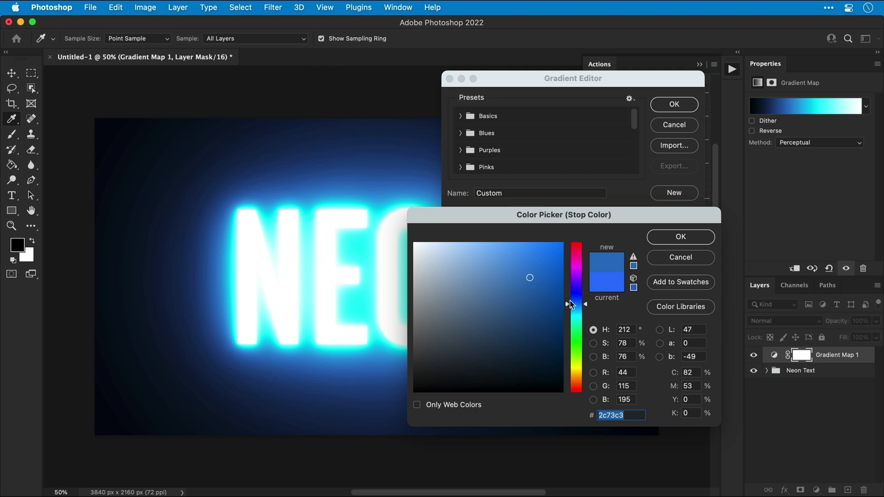
key(Return)
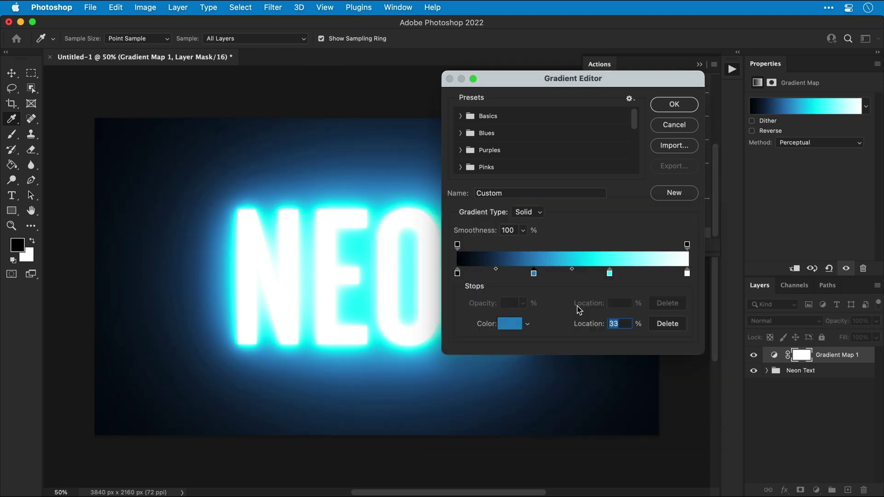
double_click(609, 274)
click(573, 310)
drag(574, 308, 575, 311)
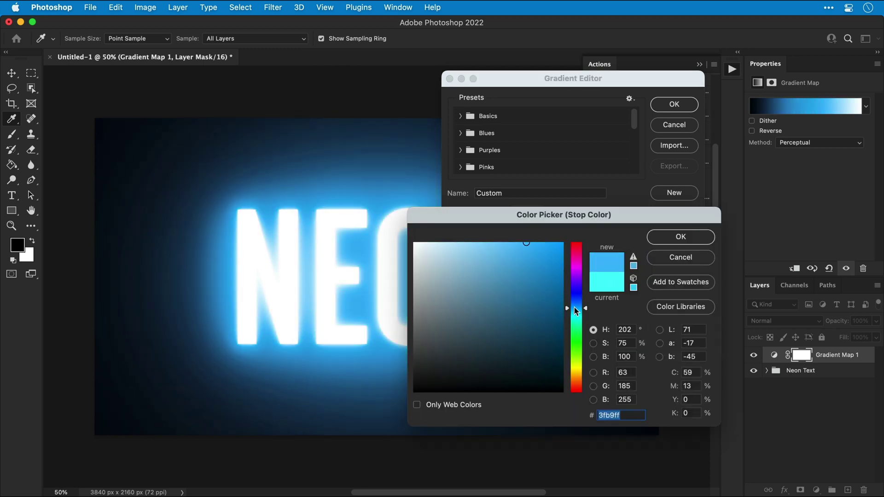
mouse_move(547, 264)
mouse_down()
mouse_move(547, 273)
mouse_move(546, 257)
mouse_move(535, 250)
mouse_up()
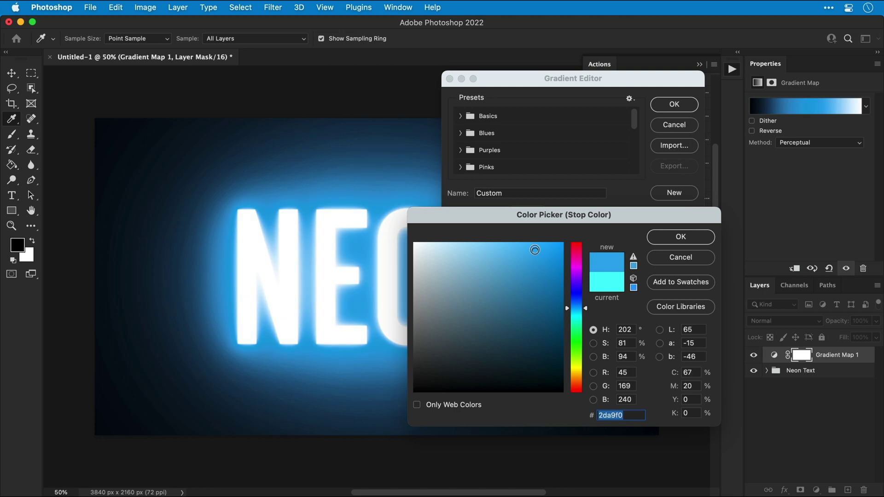
key(Return)
double_click(609, 273)
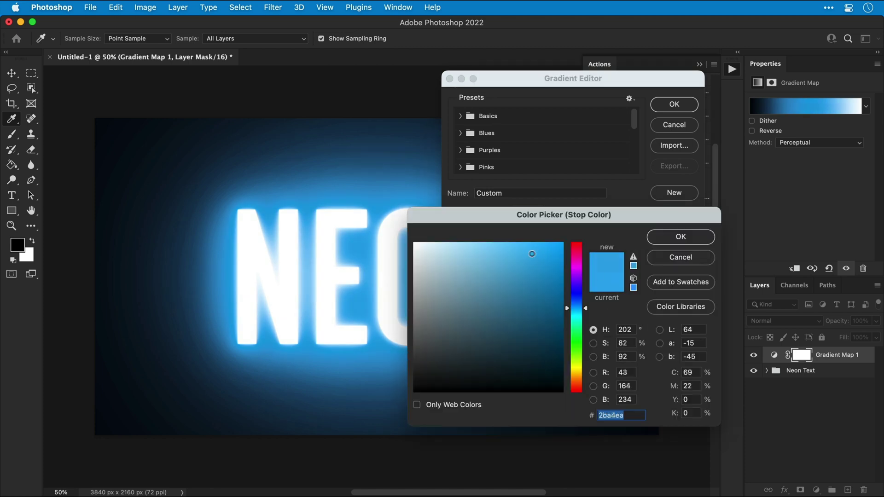
mouse_move(529, 253)
mouse_down()
mouse_move(462, 245)
mouse_move(489, 243)
mouse_up()
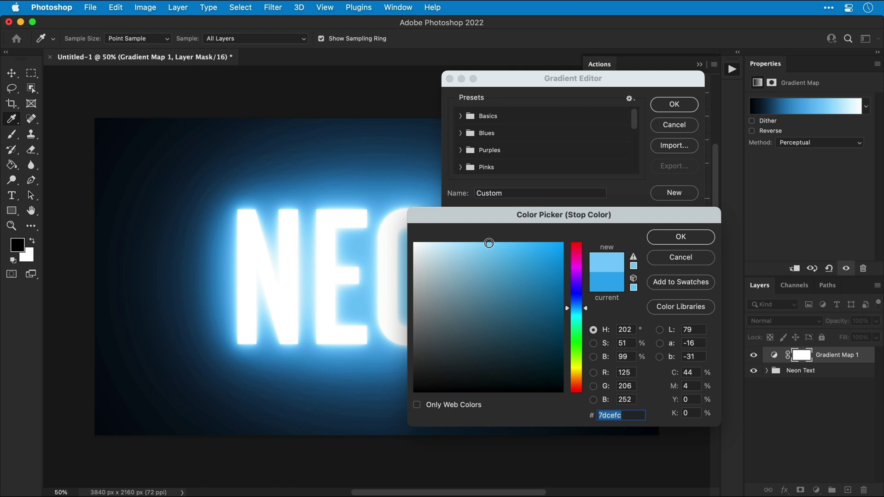
key(Return)
Step: Move the dark blue stop to about 43% and the pale blue stop to 74%
click(515, 274)
drag(515, 275, 626, 275)
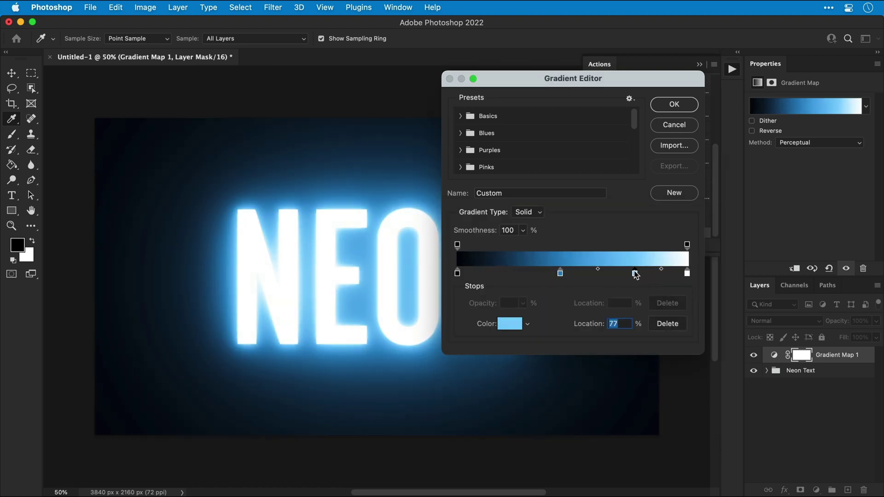
mouse_move(560, 275)
mouse_down()
mouse_move(586, 275)
mouse_move(558, 275)
mouse_up()
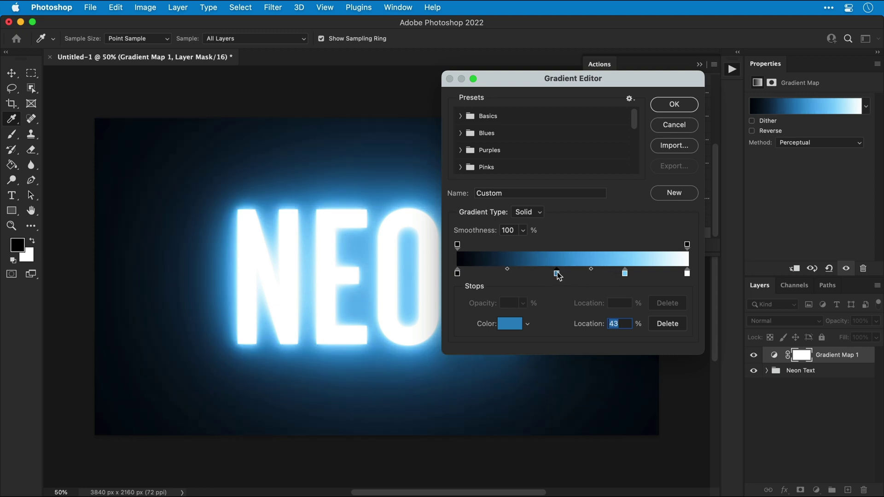
drag(625, 275, 629, 274)
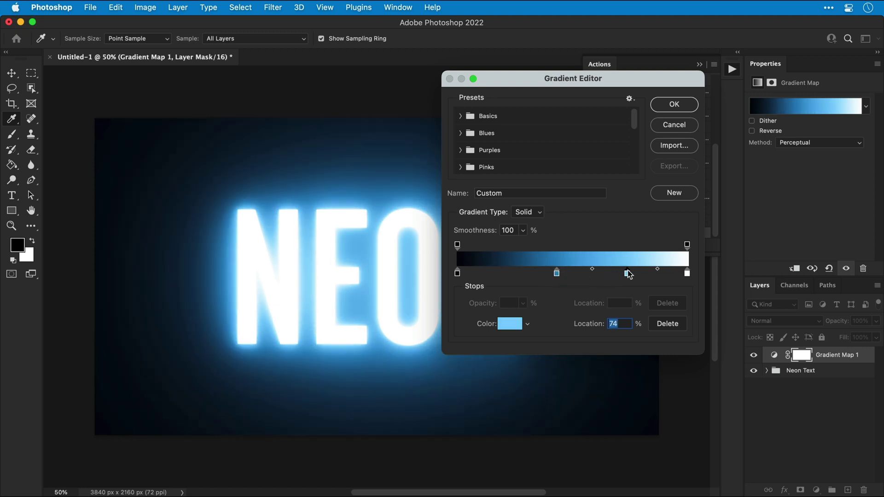
Step: Name the blue gradient Ice Glow and save it as a new preset
click(542, 193)
text(Ice Glow)
click(659, 195)
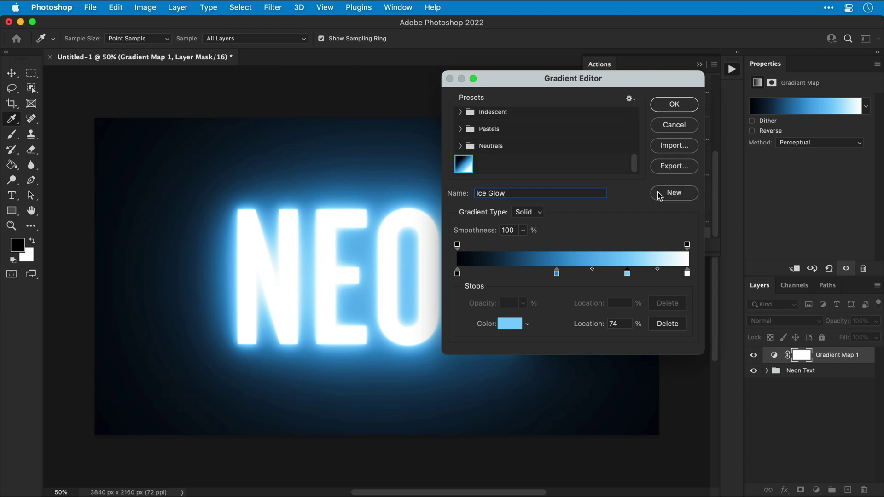
Step: Recolour the stops red and yellow, nudge red left, and move yellow to 84%
double_click(557, 273)
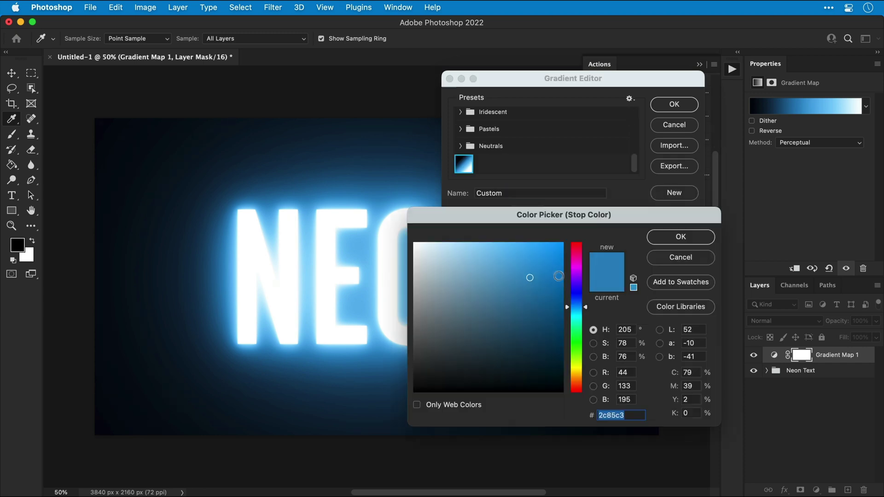
drag(575, 307, 575, 389)
key(Return)
double_click(626, 272)
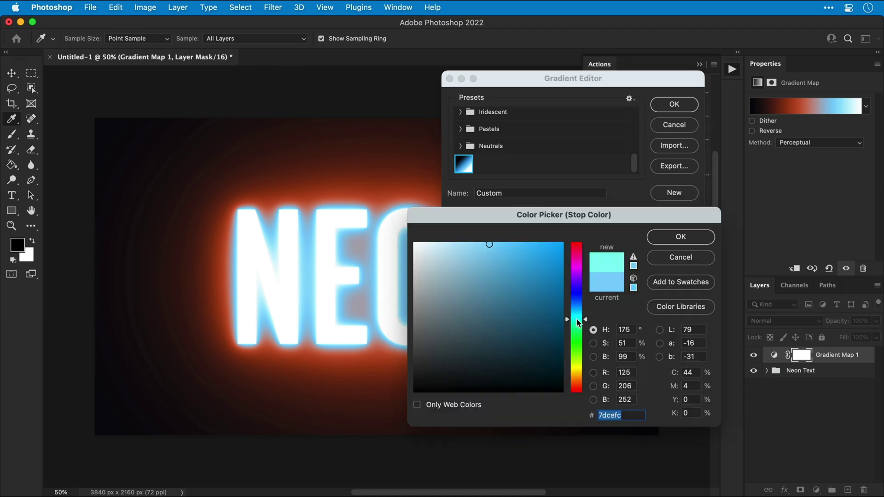
drag(575, 313, 575, 376)
key(Return)
double_click(457, 273)
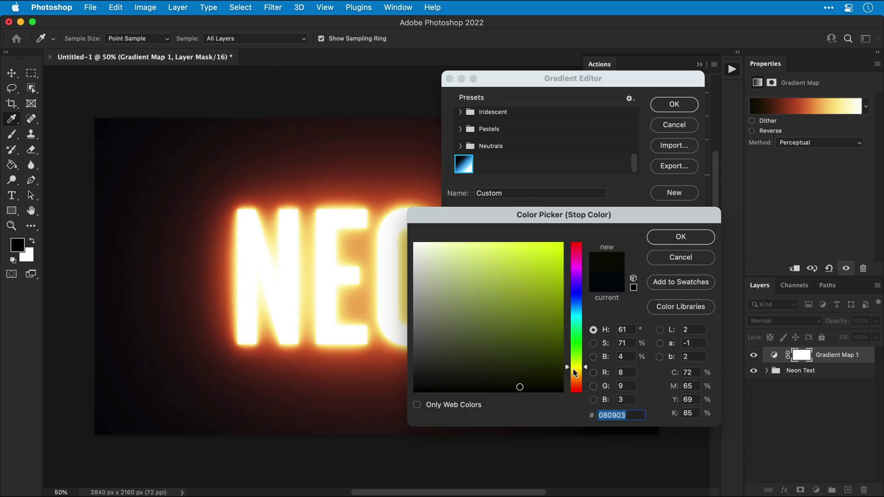
key(Return)
drag(556, 273, 554, 273)
drag(627, 273, 650, 275)
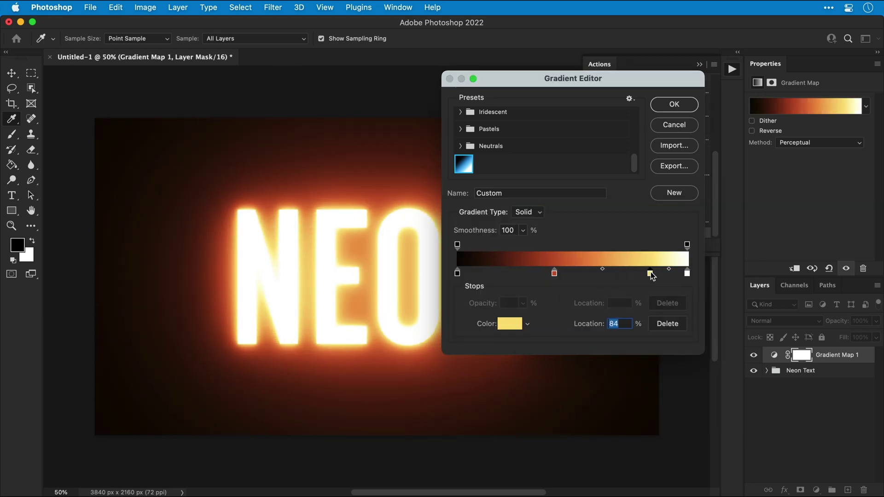
Step: Name the fire gradient Fire Neon and save it as a new preset
click(560, 193)
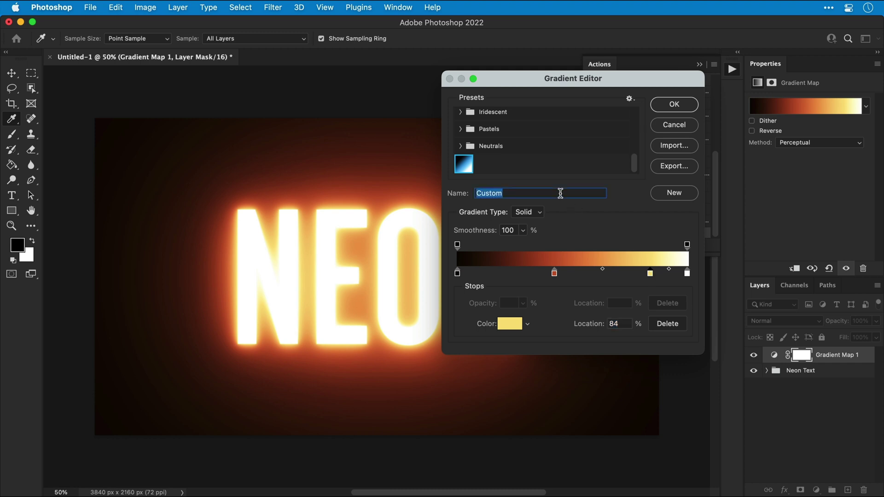
text(Fire Neon)
click(660, 195)
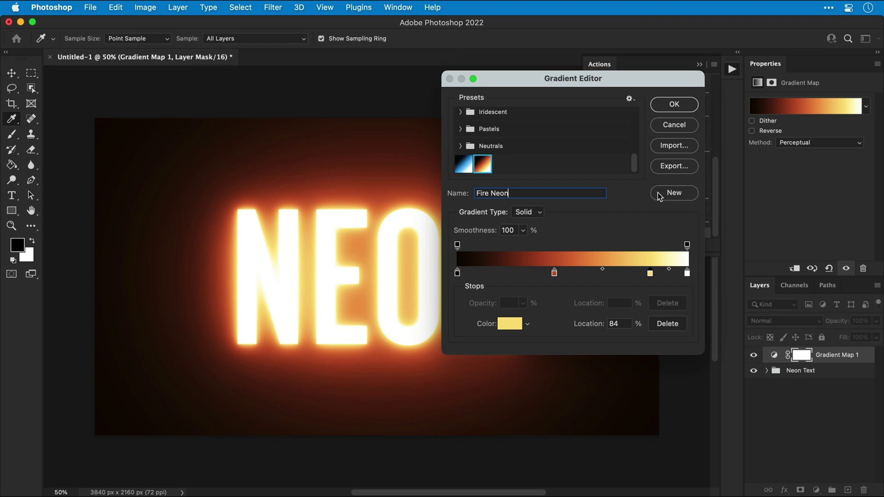
Step: Export the gradients as My Awesome Neon Gradients.grd, apply Fire Neon, and clip it to Neon Text
click(660, 168)
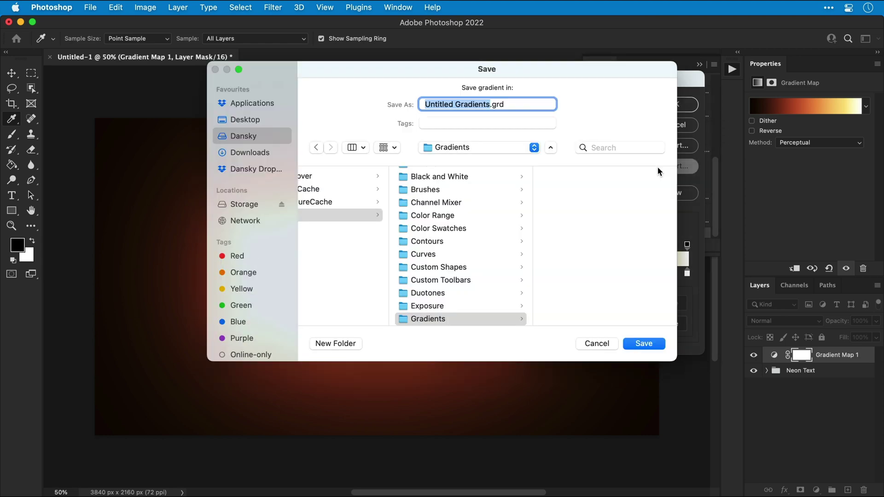
text(My Awesome Ne)
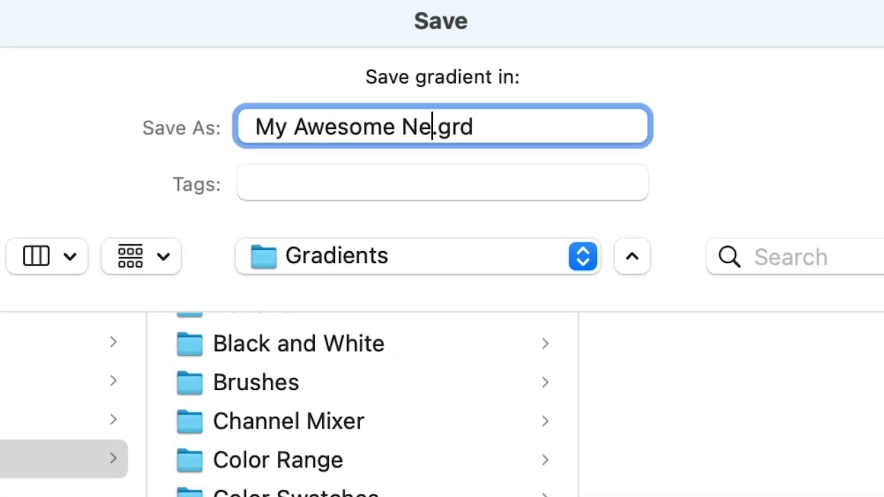
text(on Gradients)
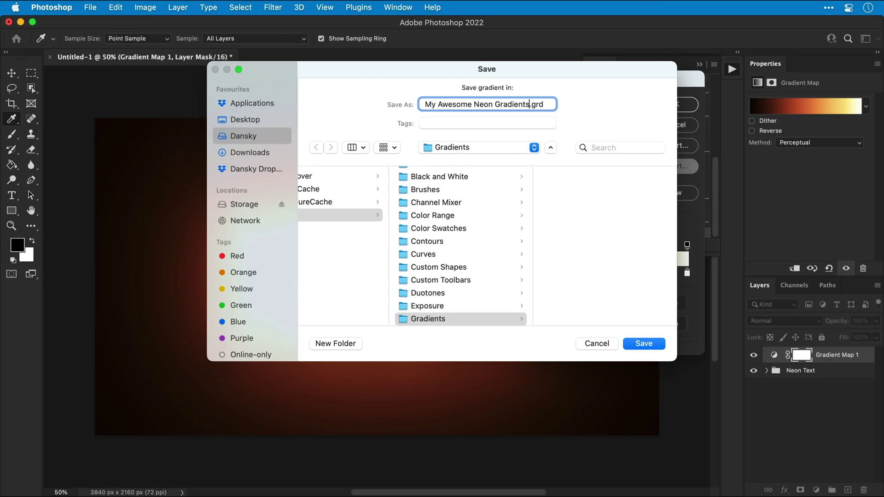
key(Return)
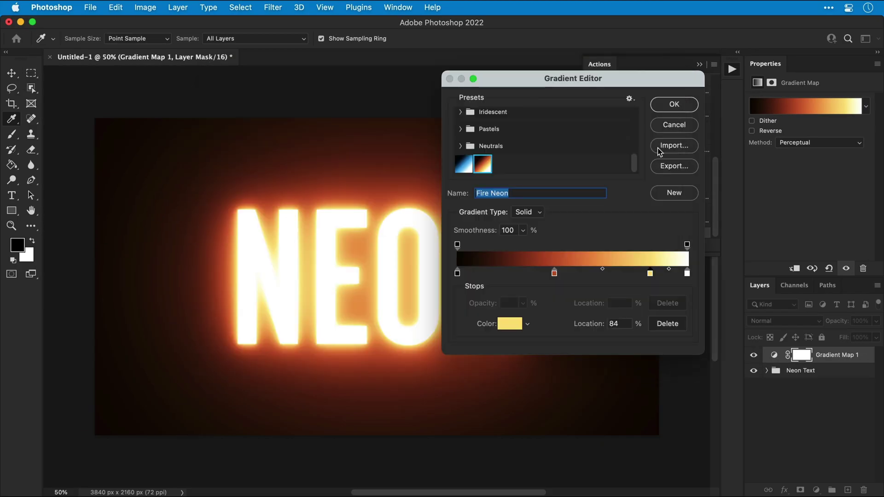
click(659, 108)
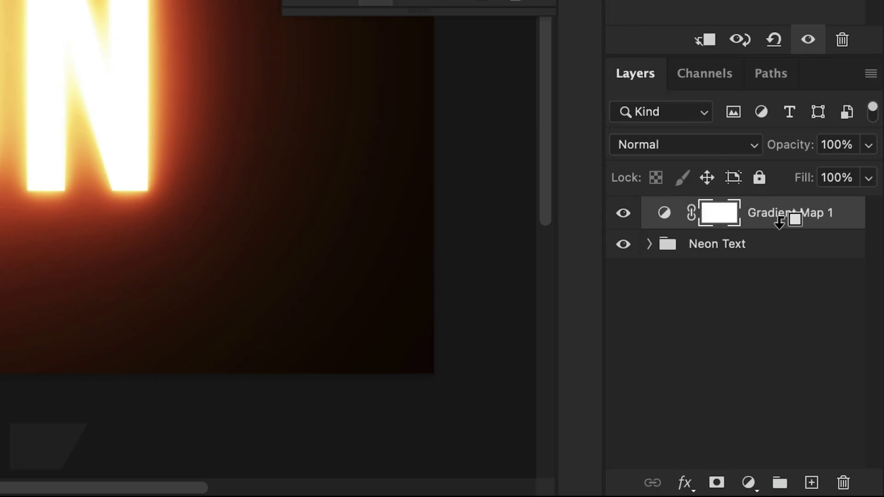
alt+click(779, 223)
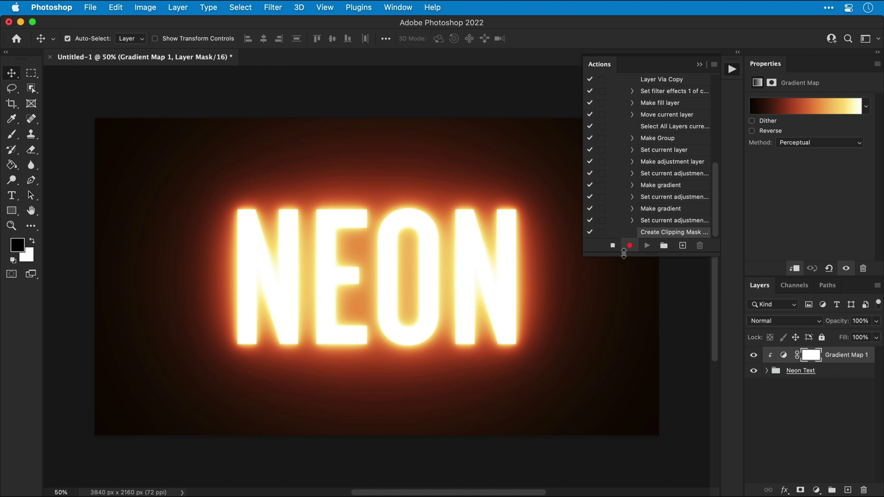
Step: Stop the action recording, open the Neon copy 6 smart object, and set its canvas to 4000 × 2500 px
click(615, 248)
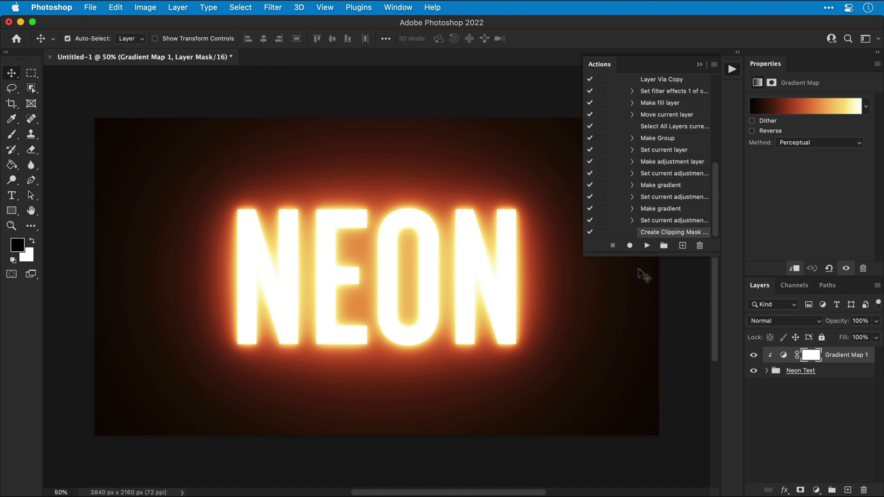
click(765, 371)
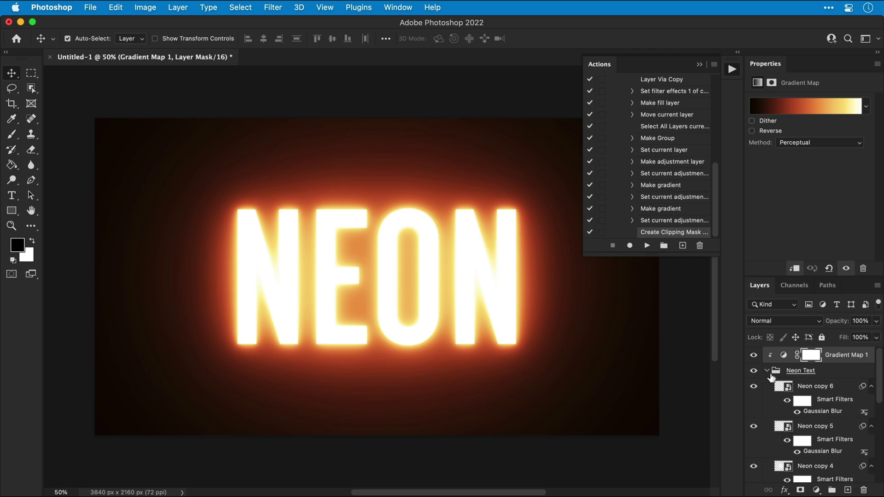
double_click(787, 388)
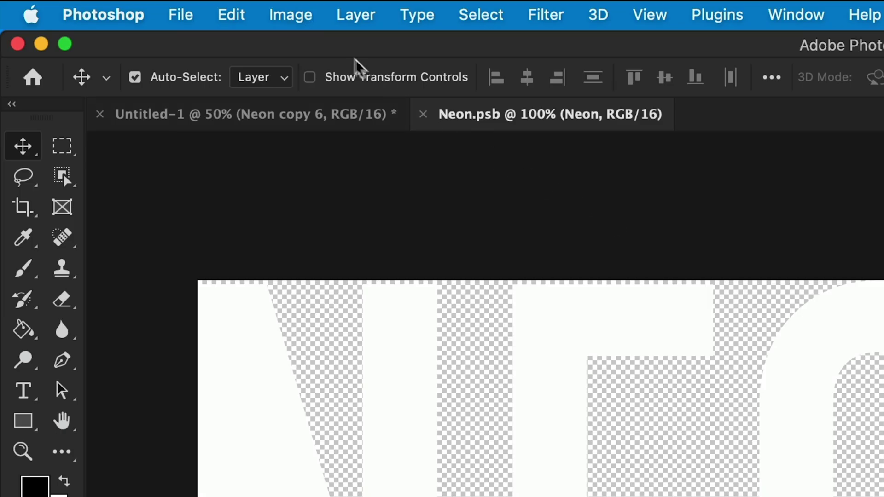
click(153, 8)
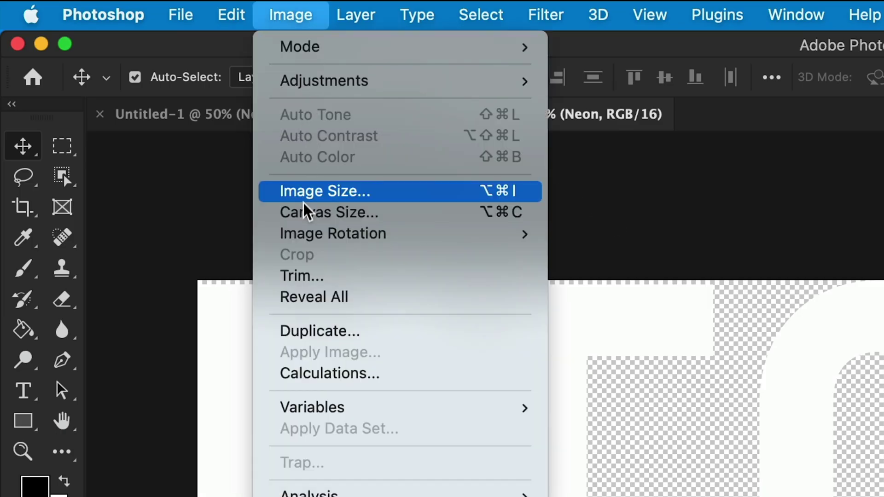
click(305, 213)
text(400)
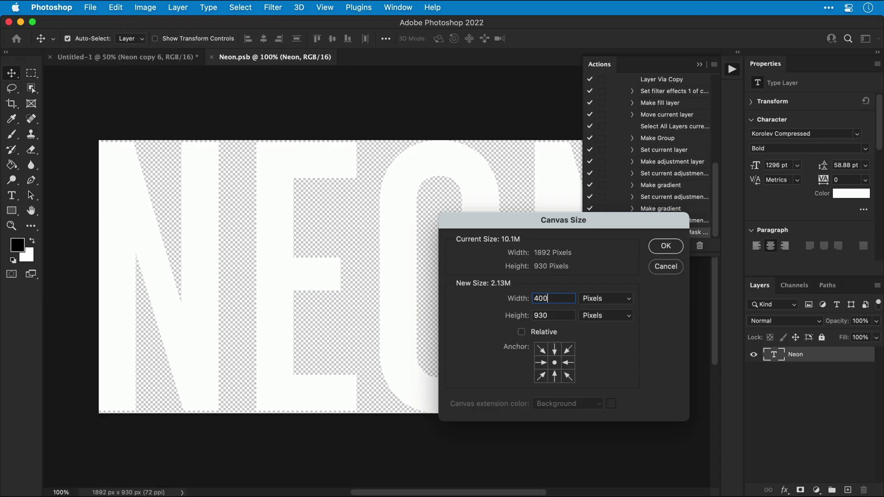
text(0)
text(2500)
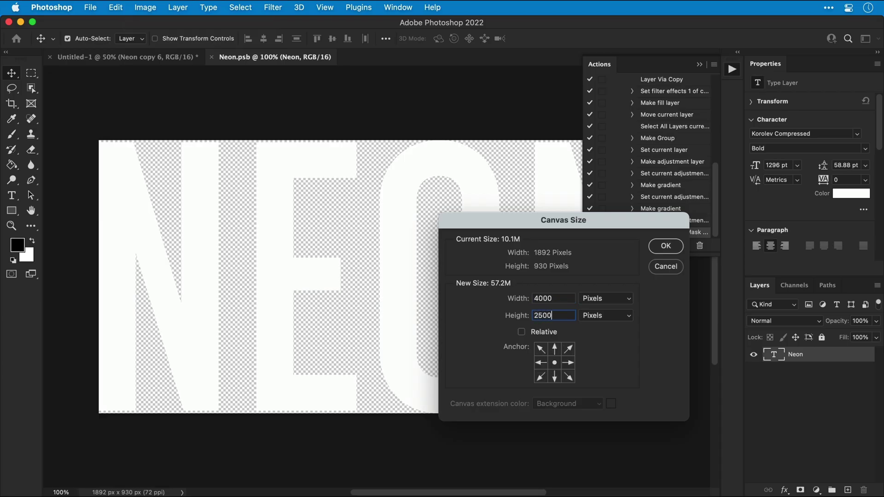
key(Return)
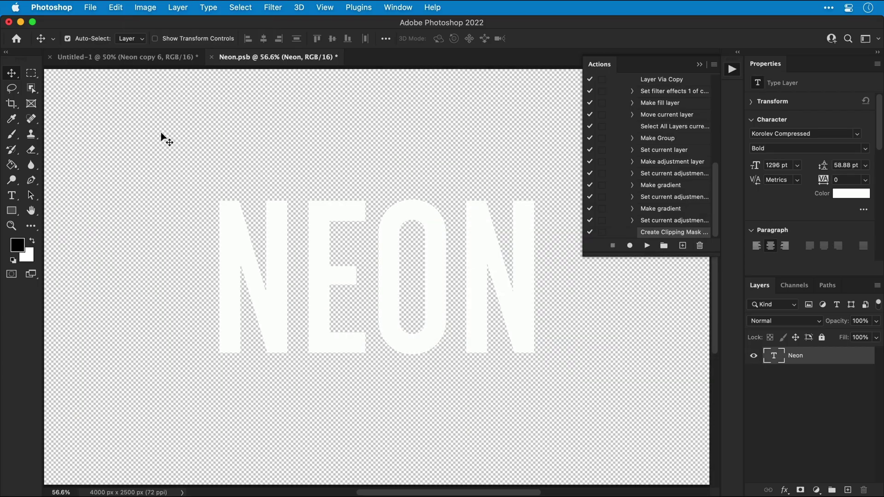
Step: Select all the NEON text and start typing 'nick' into the font field
key(t)
click(265, 287)
key(super+a)
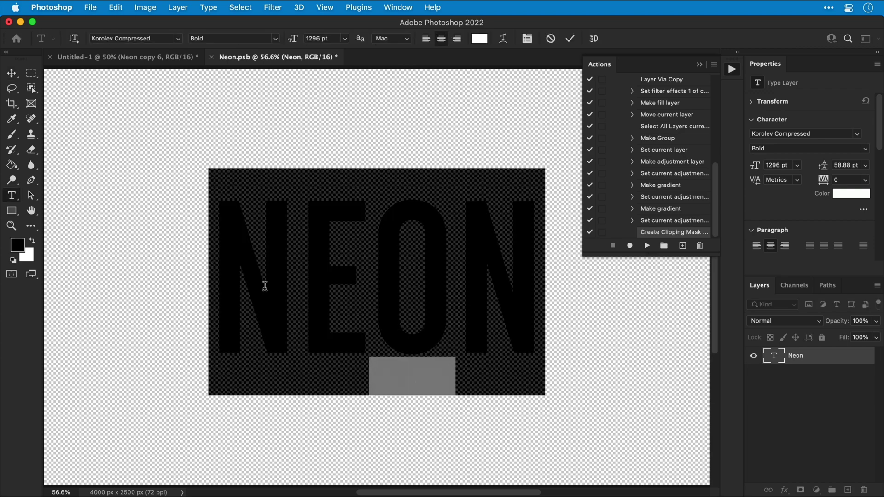
click(147, 38)
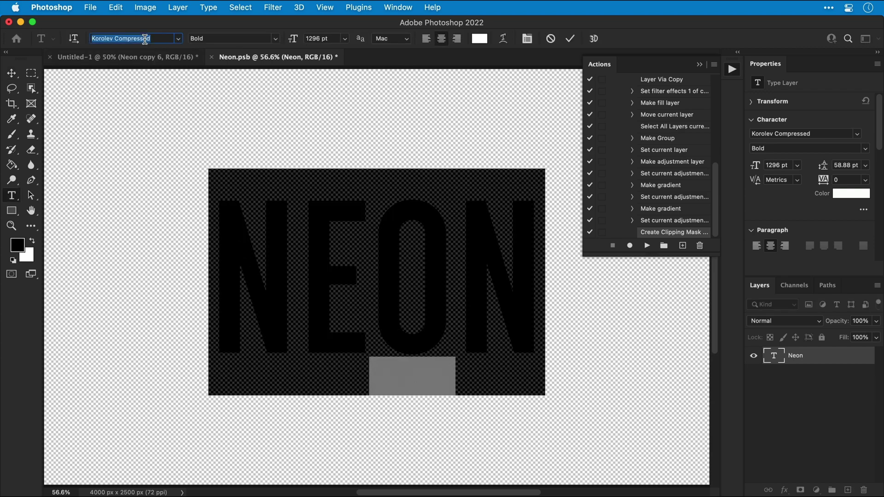
text(nicklaney fon)
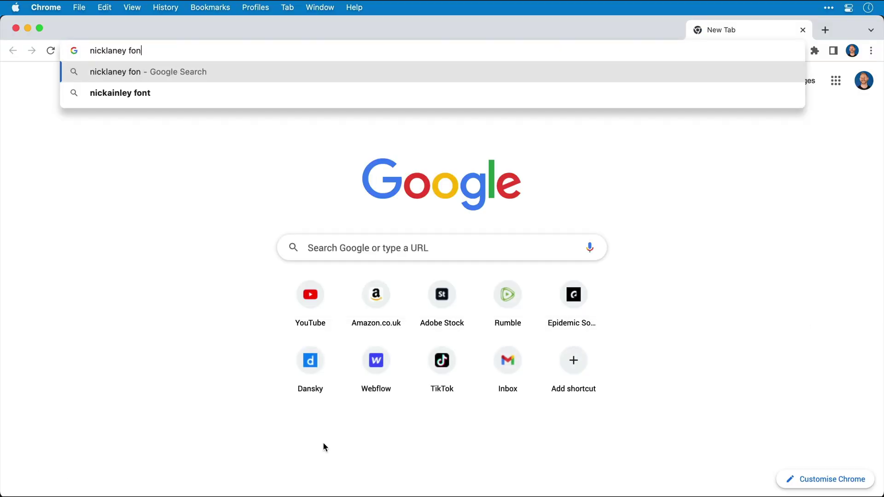
Step: Search for 'nickainley font', open its dafont.com page, and install Nickainley
key(Return)
click(205, 174)
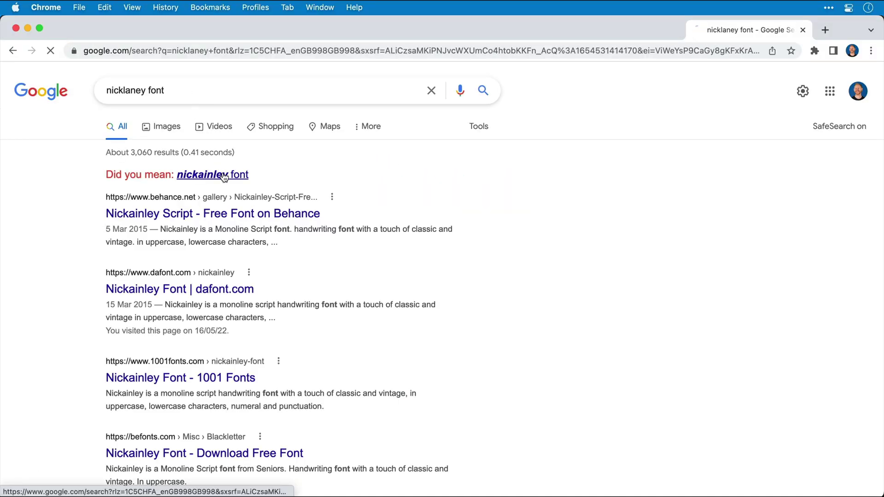
click(223, 191)
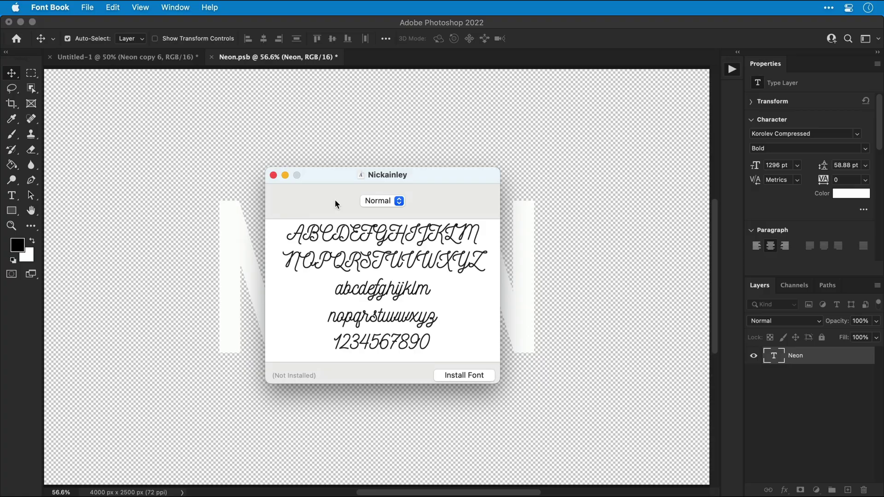
click(463, 375)
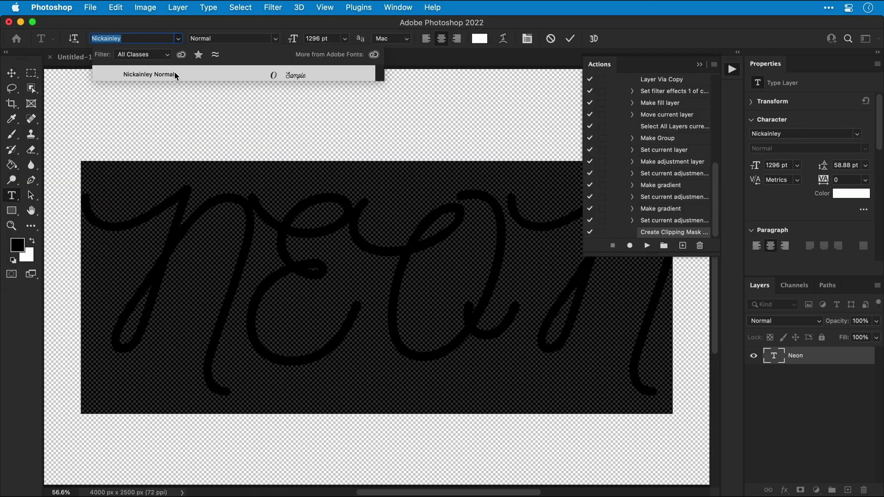
Step: Retype the text as YO in Nickainley, turn off All Caps so it reads 'Yo', and commit
click(173, 73)
text(YO)
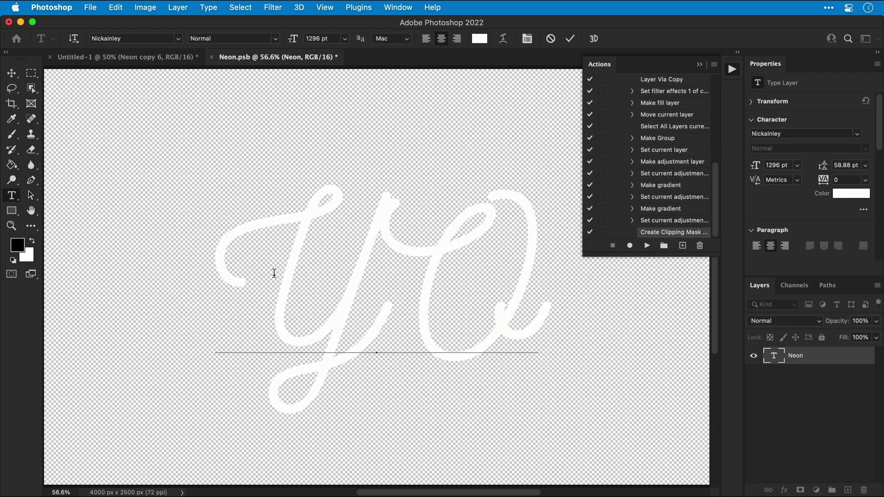
key(super+a)
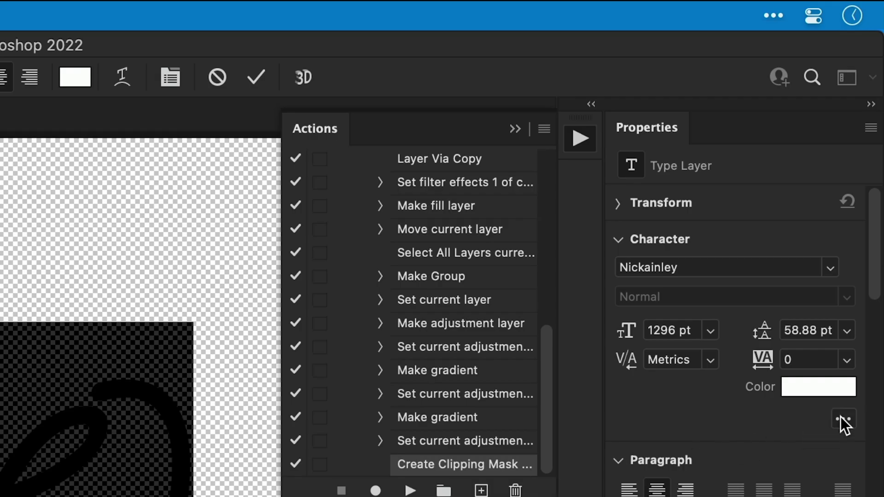
click(842, 419)
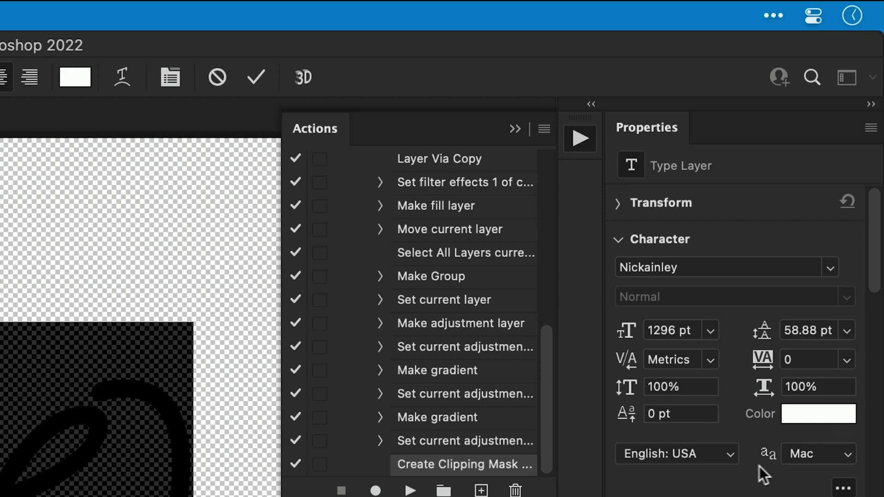
scroll(757, 467, down, 5)
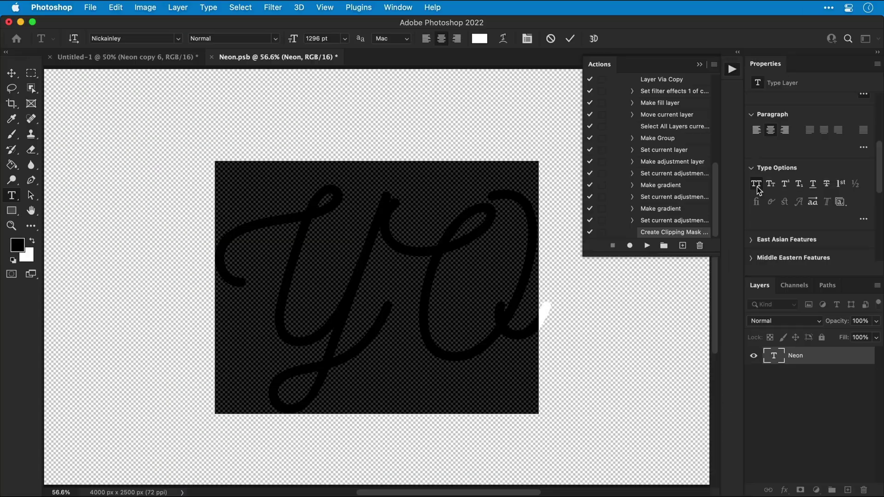
click(629, 373)
scroll(759, 191, up, 4)
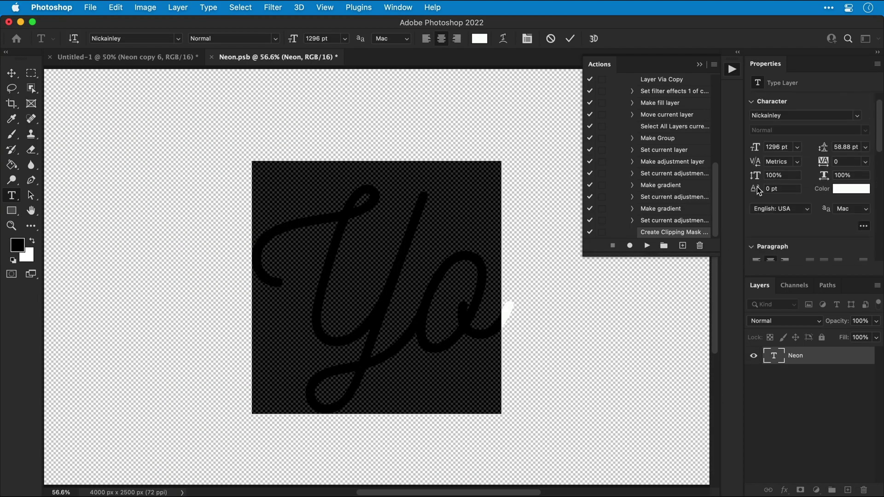
click(16, 76)
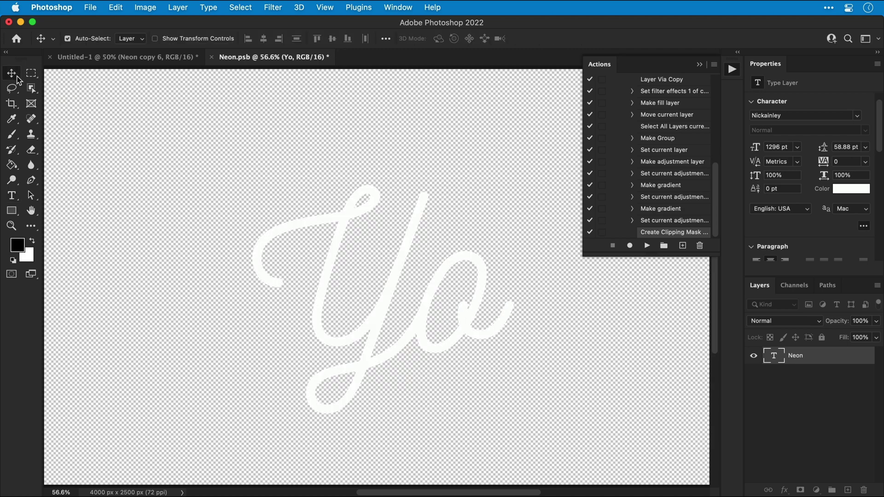
Step: Save and close Neon.psb, then scale all the Neon glow layers down to about 76%
click(212, 58)
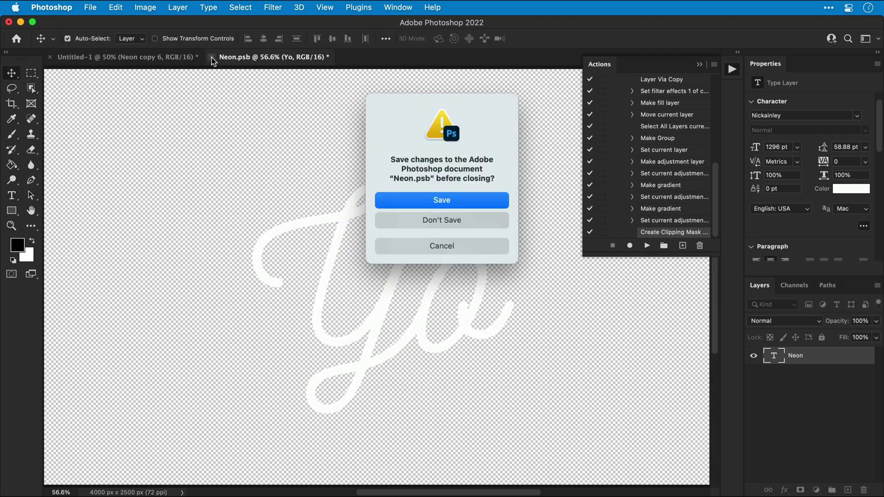
click(420, 200)
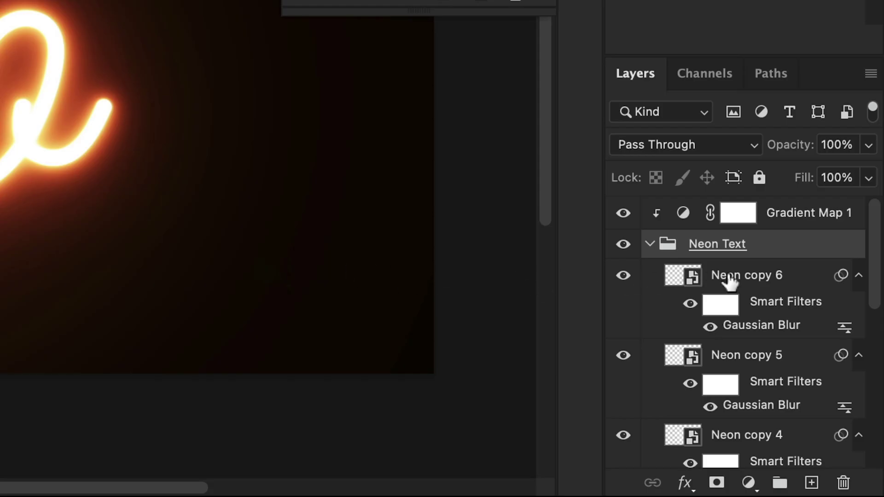
click(804, 389)
scroll(806, 388, down, 5)
scroll(729, 278, down, 1)
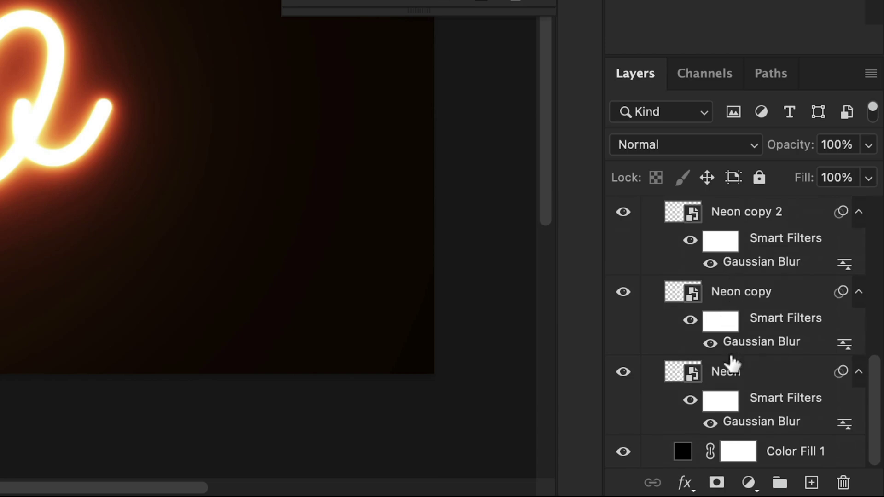
shift+click(732, 375)
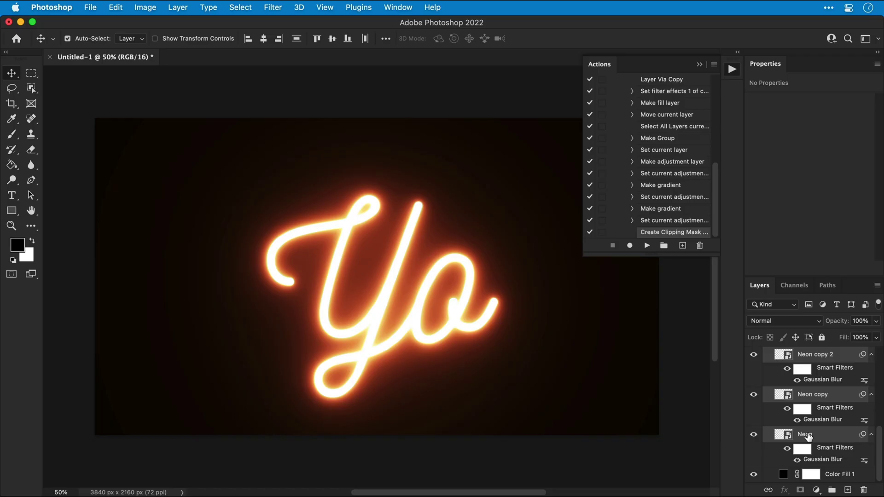
key(super+t)
key(Return)
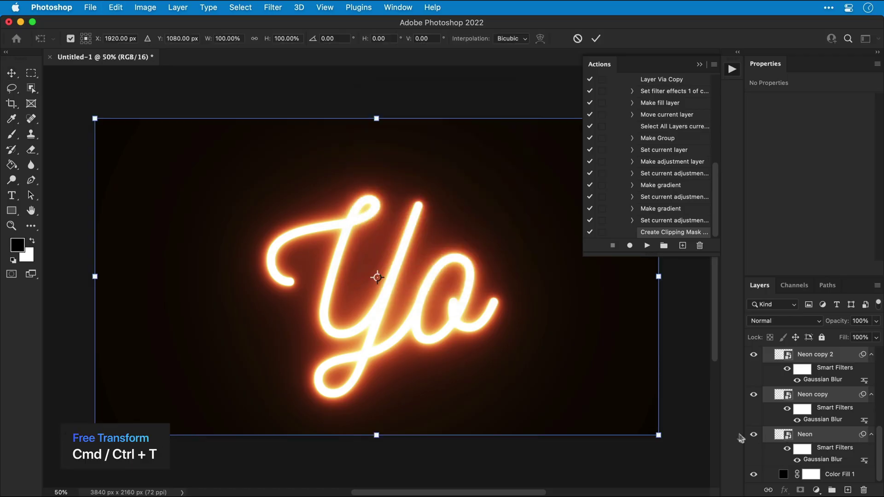
drag(659, 435, 592, 399)
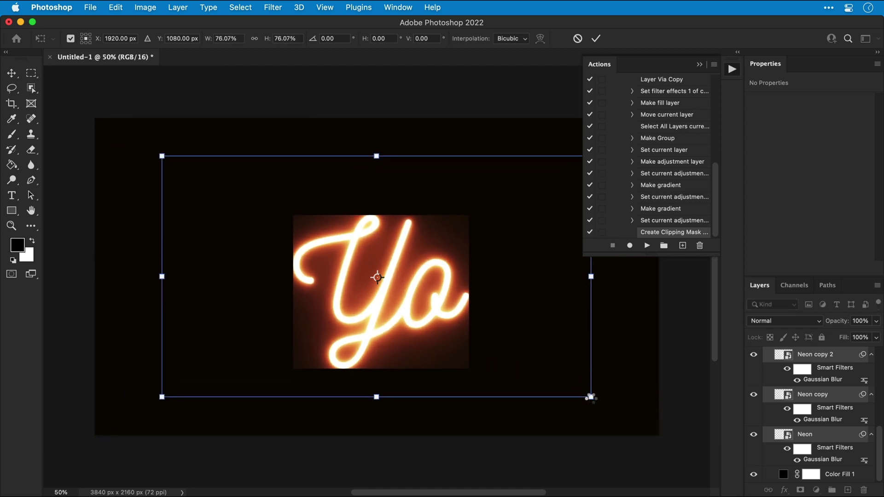
key(Return)
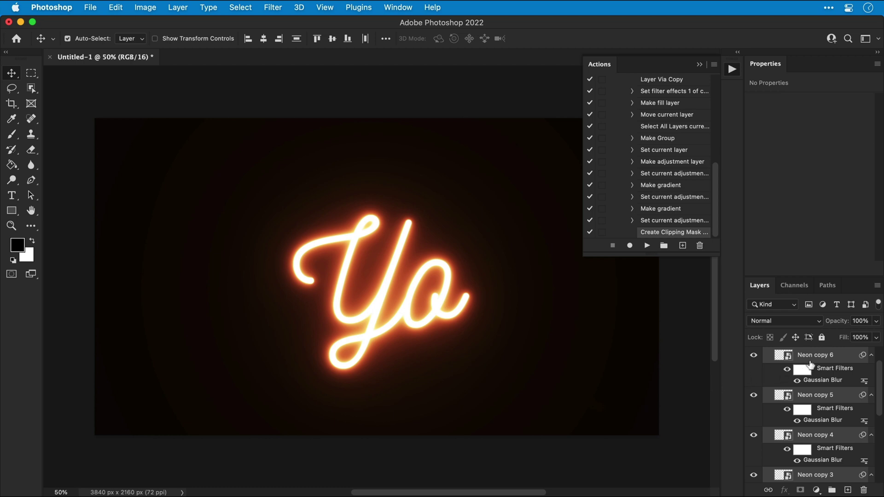
Step: Delete Gradient Map 1 and Color Fill 1, and ungroup Neon Text
click(810, 364)
scroll(813, 365, up, 2)
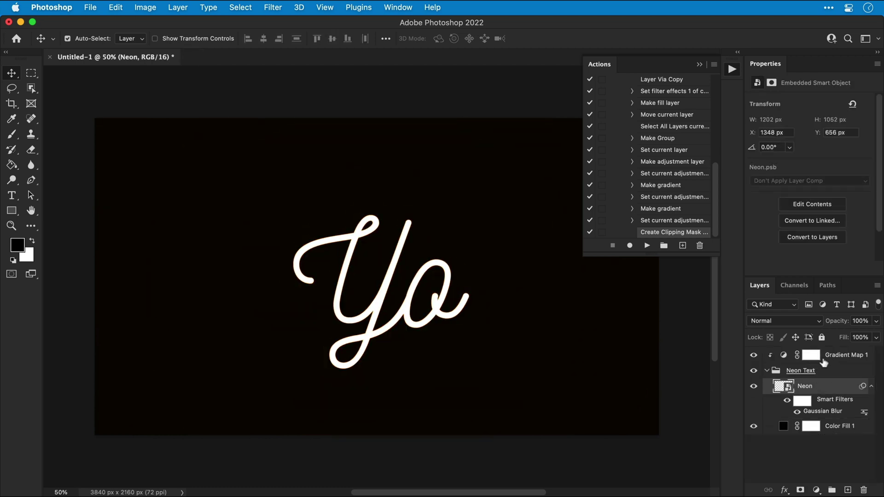
click(834, 358)
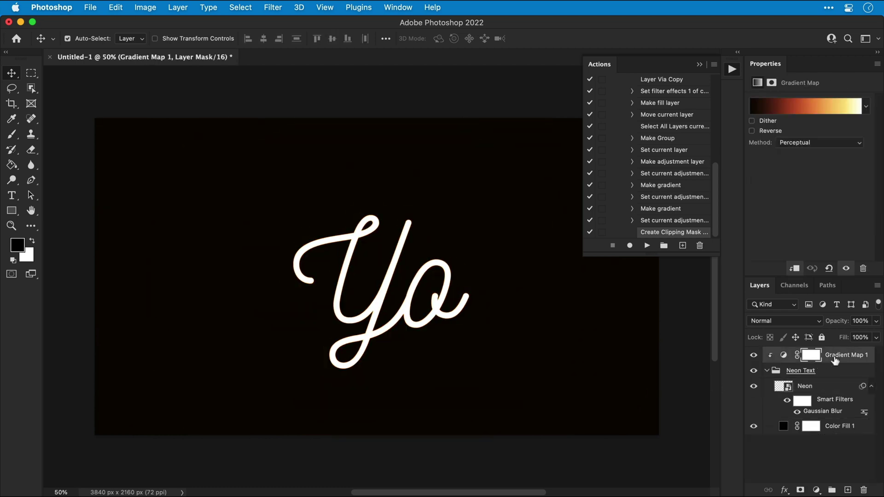
key(Delete)
key(super+shift+g)
click(834, 396)
key(Delete)
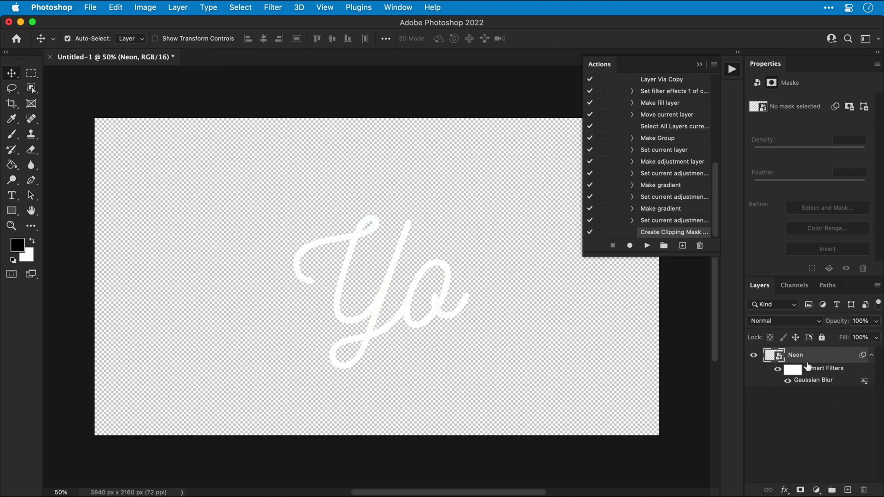
Step: Convert the Neon smart object back to layers, discarding its transforms and smart filters
right_click(803, 358)
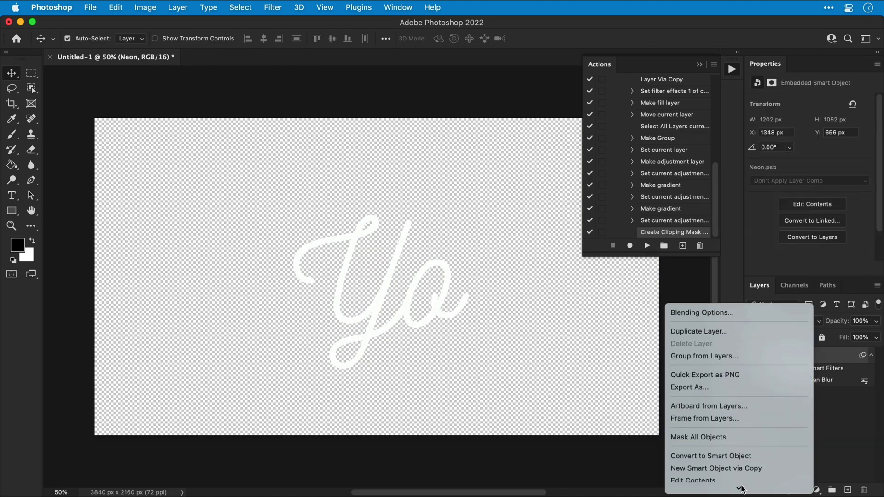
mouse_move(741, 488)
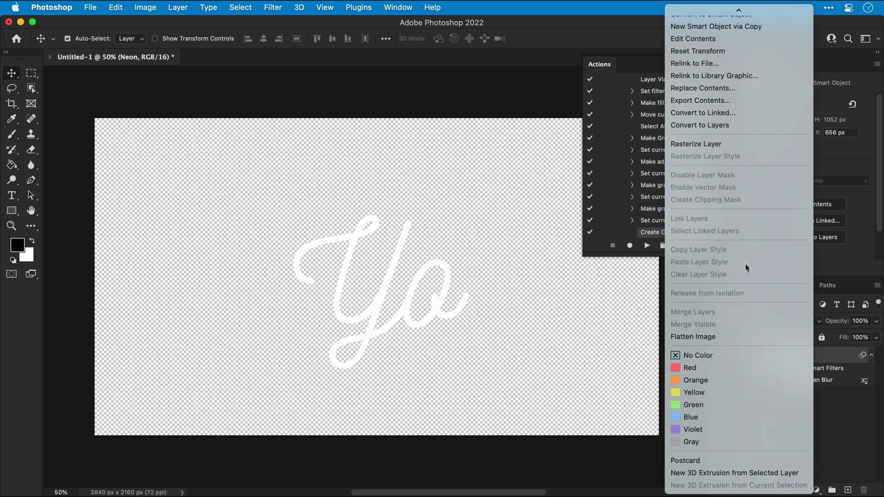
click(737, 129)
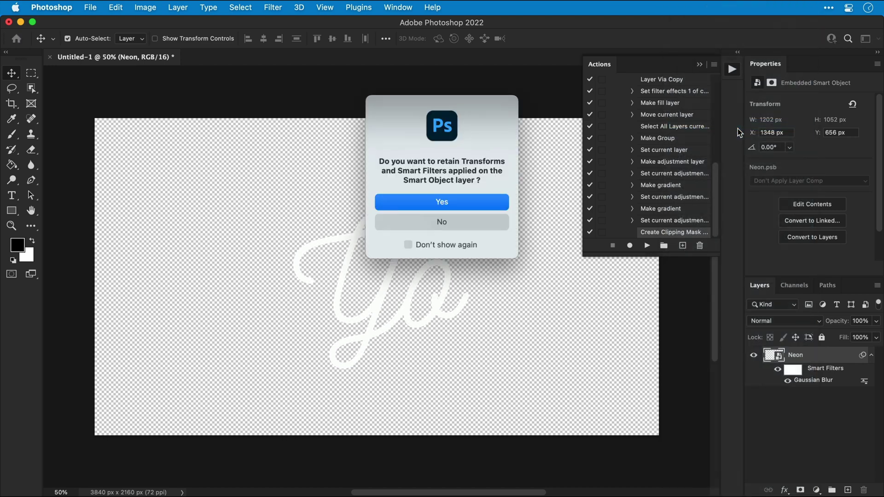
click(502, 225)
Step: Scale the Yo text down slightly and nudge it a little higher
key(super+t)
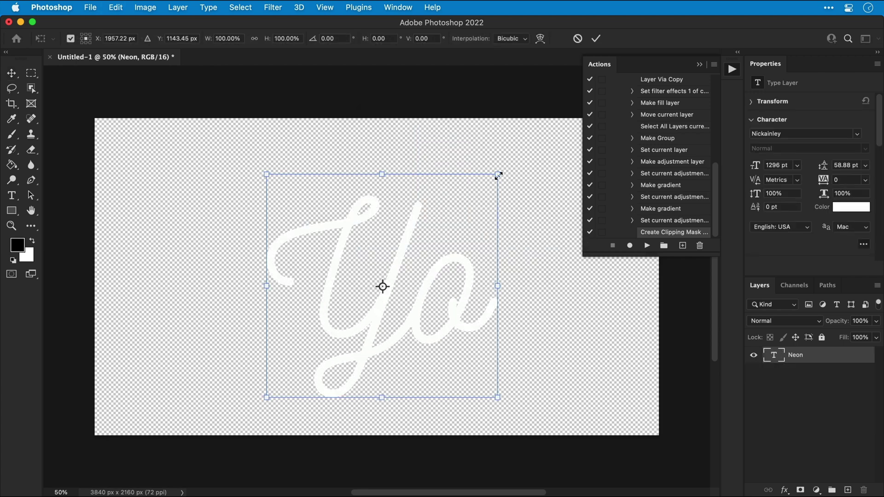
drag(498, 175, 479, 193)
drag(433, 287, 432, 277)
key(Return)
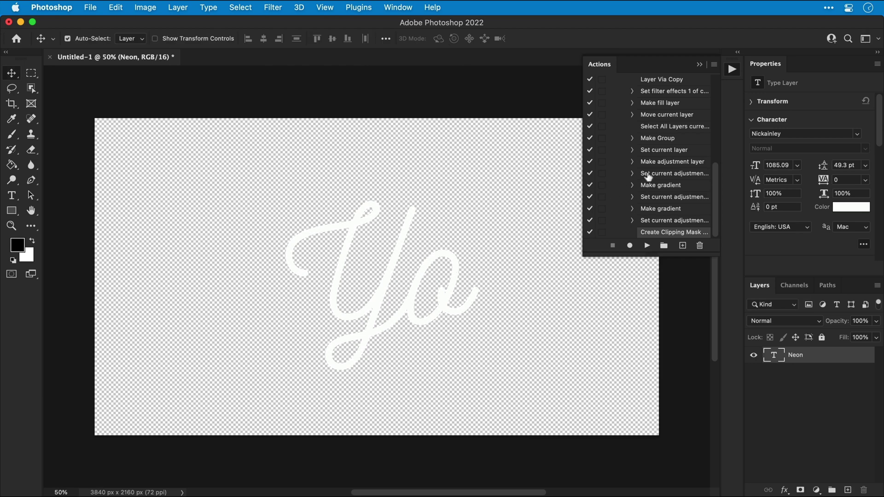
scroll(651, 175, up, 10)
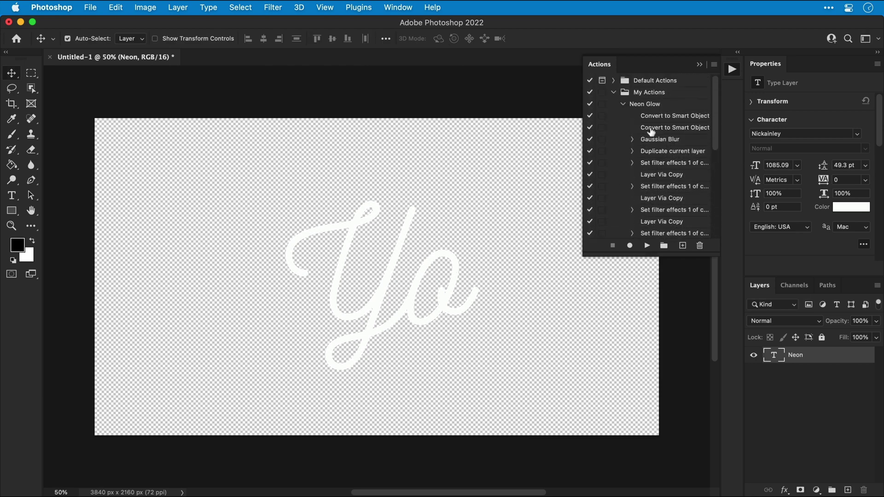